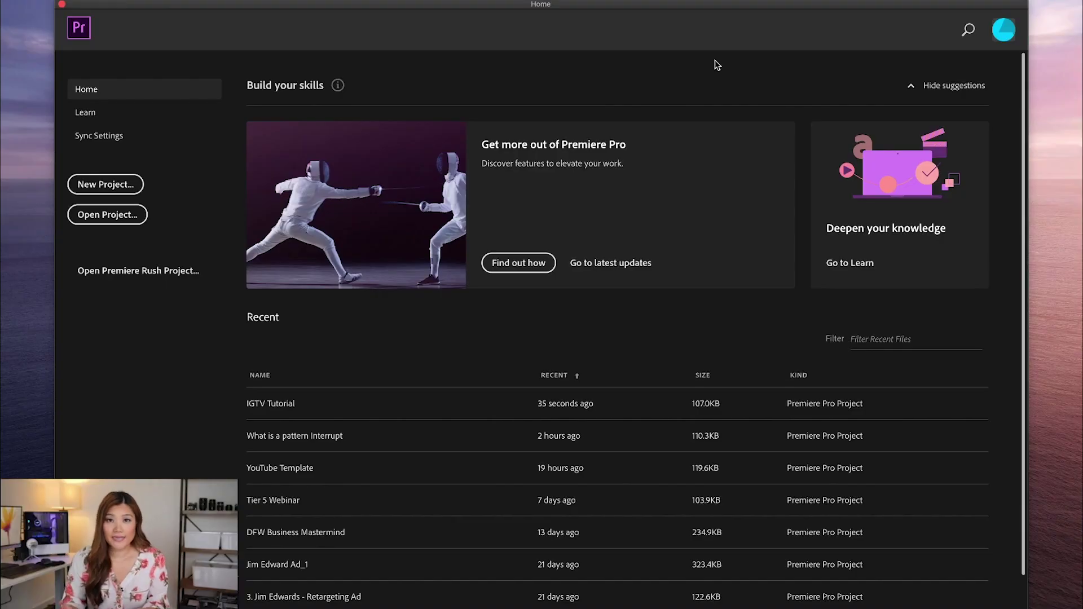
# Create a new project called 'Captioning Problems' stored in the Desktop IGTV folder.
pyautogui.click(128, 186)
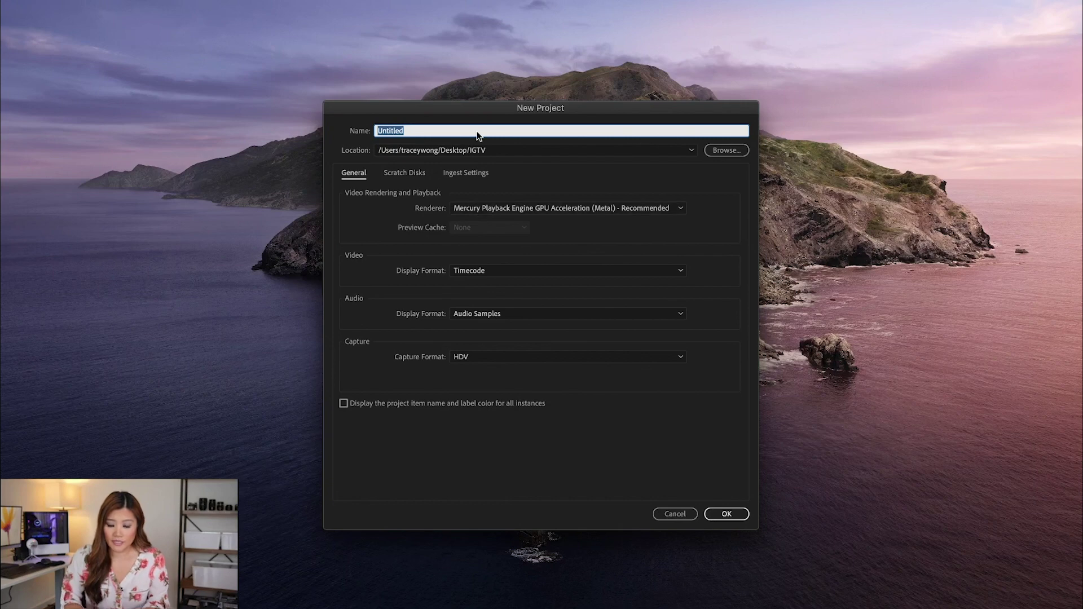
pyautogui.write('Captioning Problems')
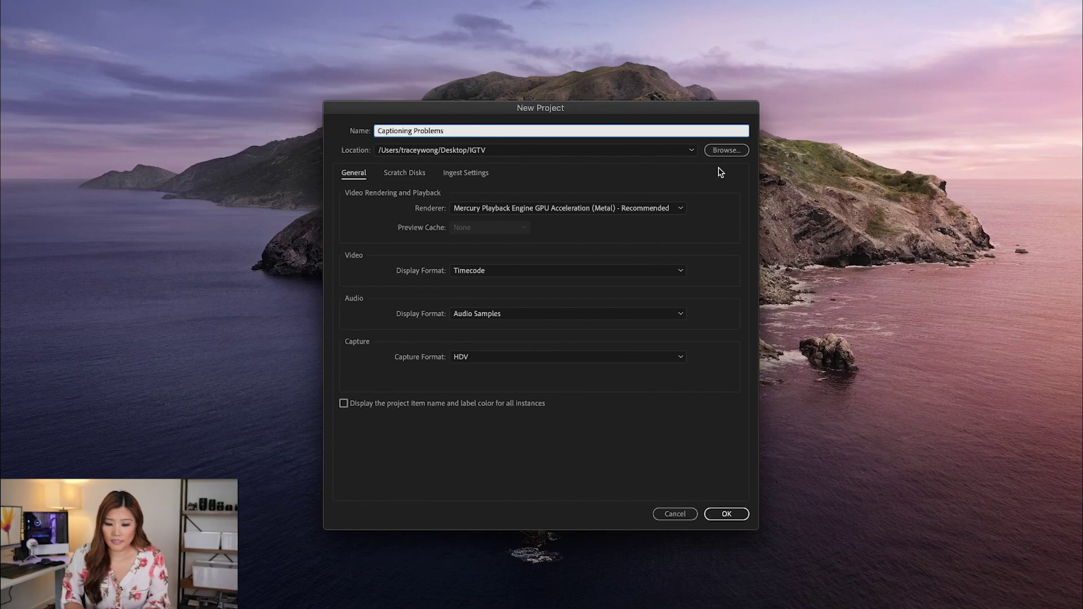
pyautogui.click(724, 152)
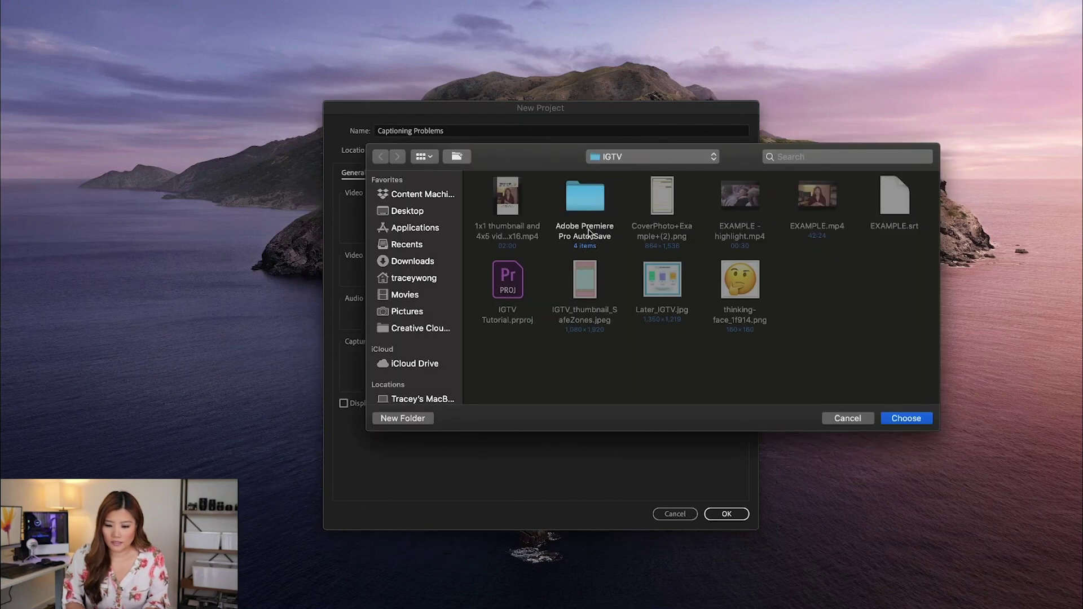
pyautogui.click(906, 419)
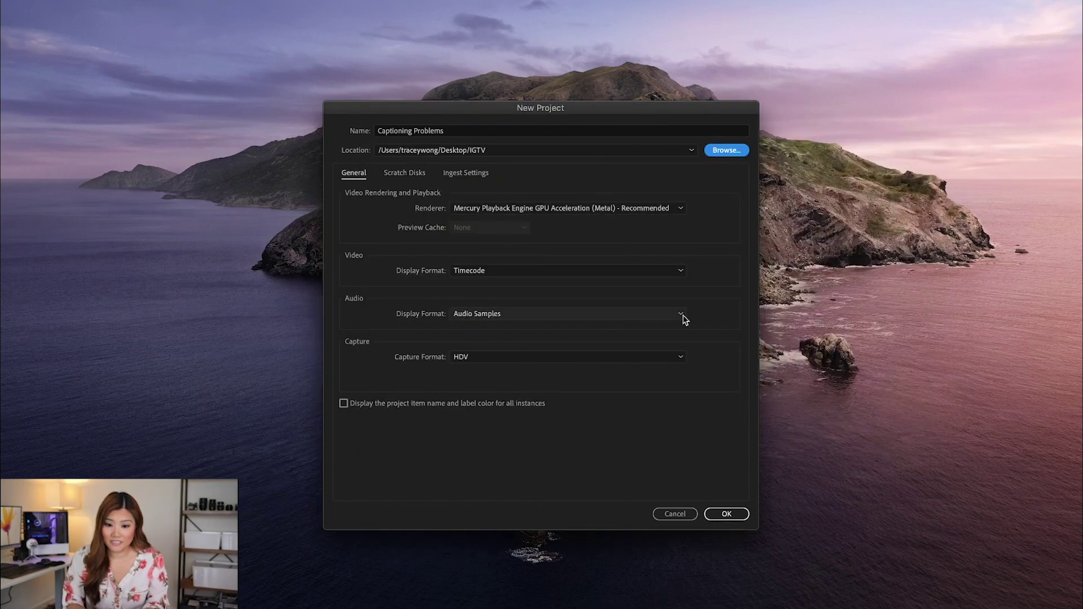
pyautogui.click(727, 514)
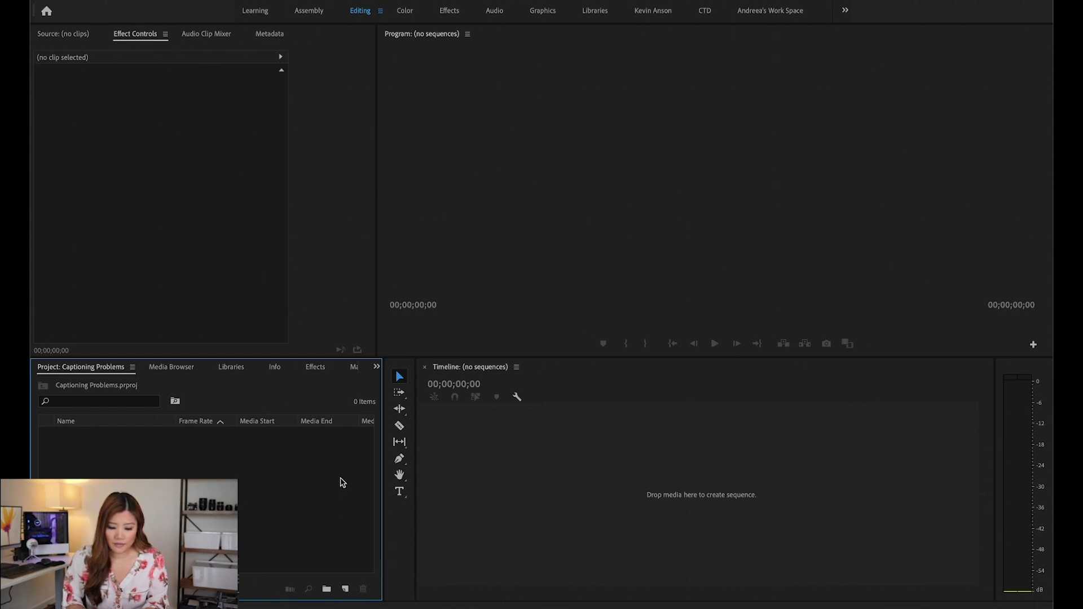
# Import EXAMPLE.mp4 and EXAMPLE.srt together into the Project panel.
pyautogui.rightClick(342, 482)
pyautogui.click(364, 479)
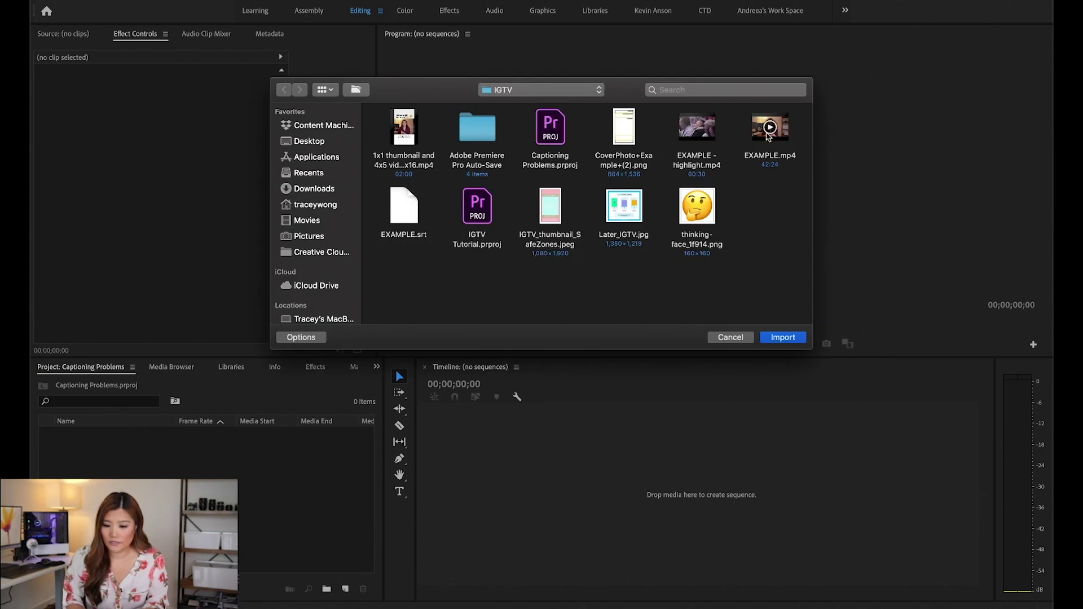
pyautogui.click(759, 138)
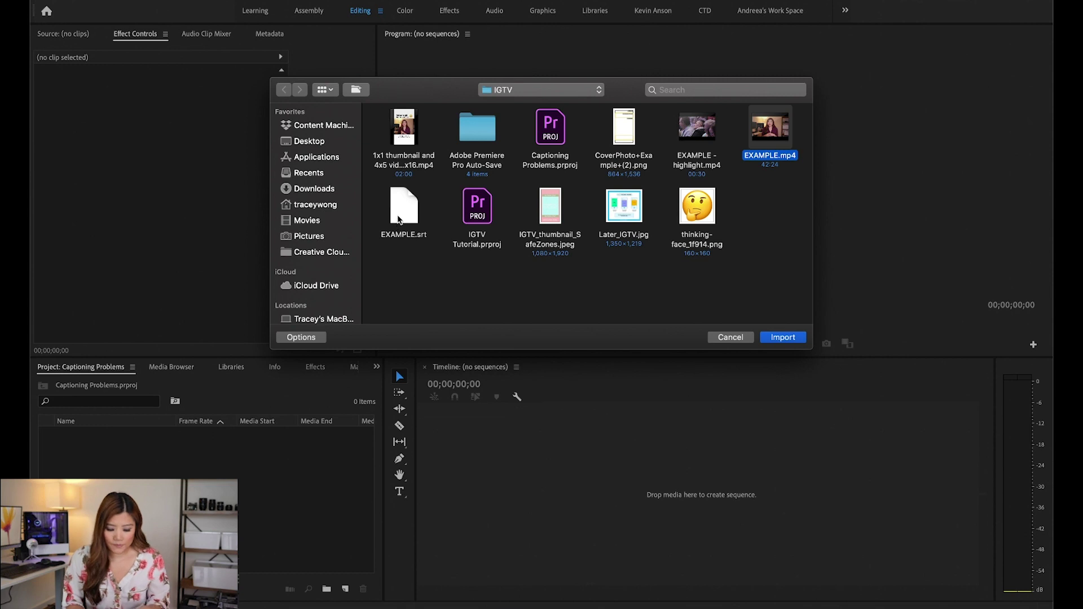
pyautogui.keyDown('super'); pyautogui.click(398, 219); pyautogui.keyUp('super')
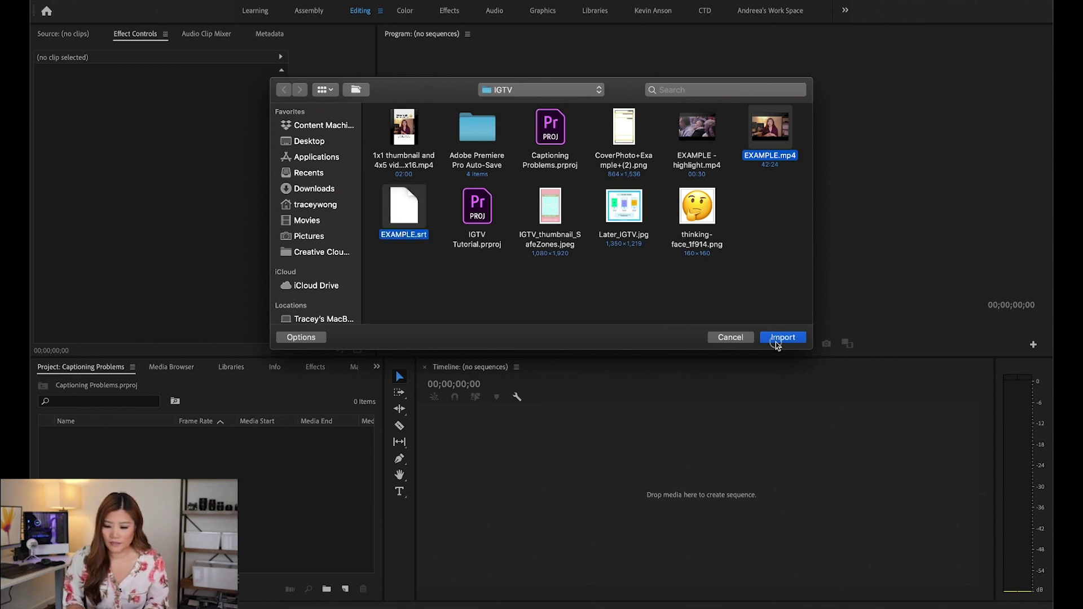
pyautogui.click(782, 337)
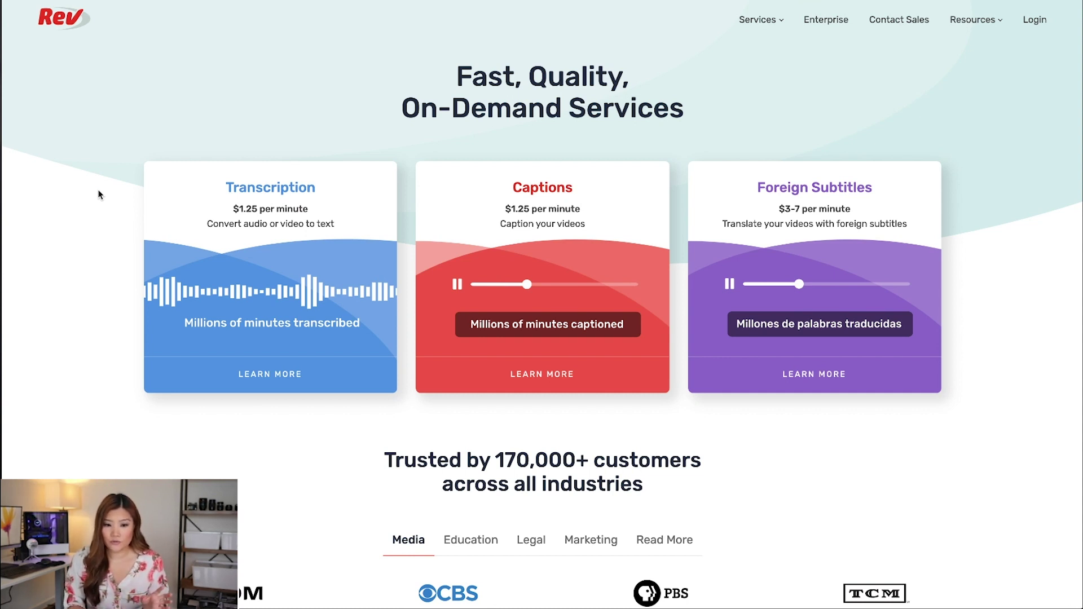
# Sign in to Rev and open the Download options for the newest file's SubRip captions.
pyautogui.scroll(-1, 98, 195)
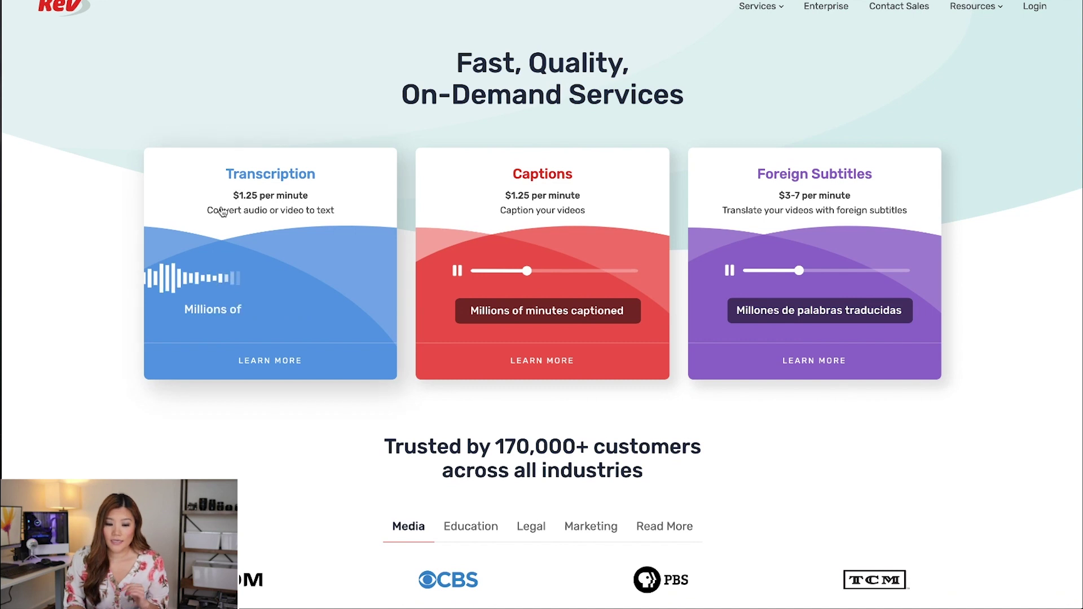
pyautogui.scroll(1, 222, 212)
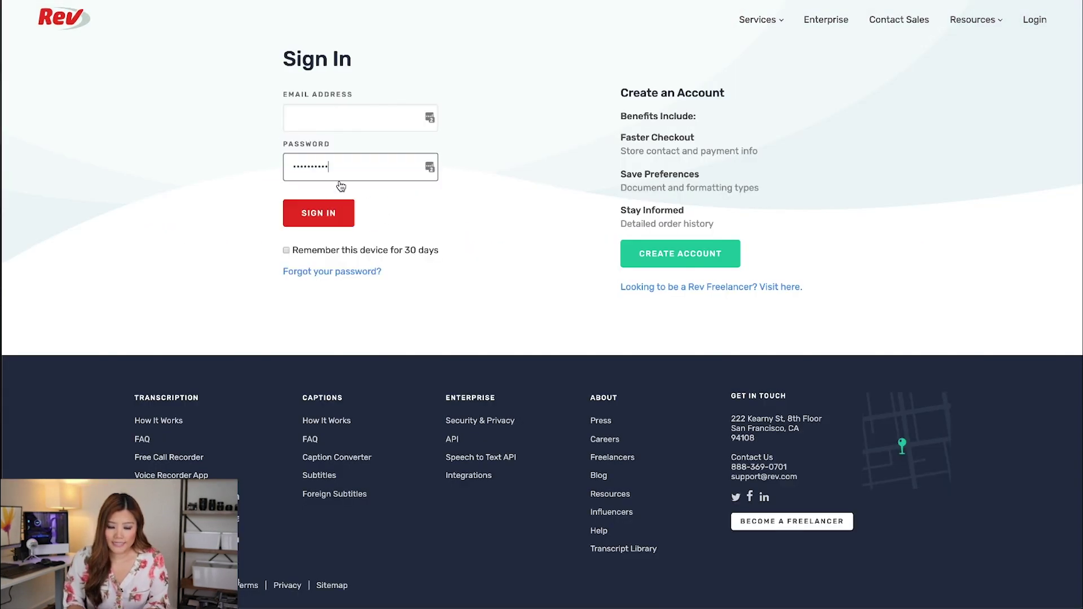
pyautogui.click(329, 213)
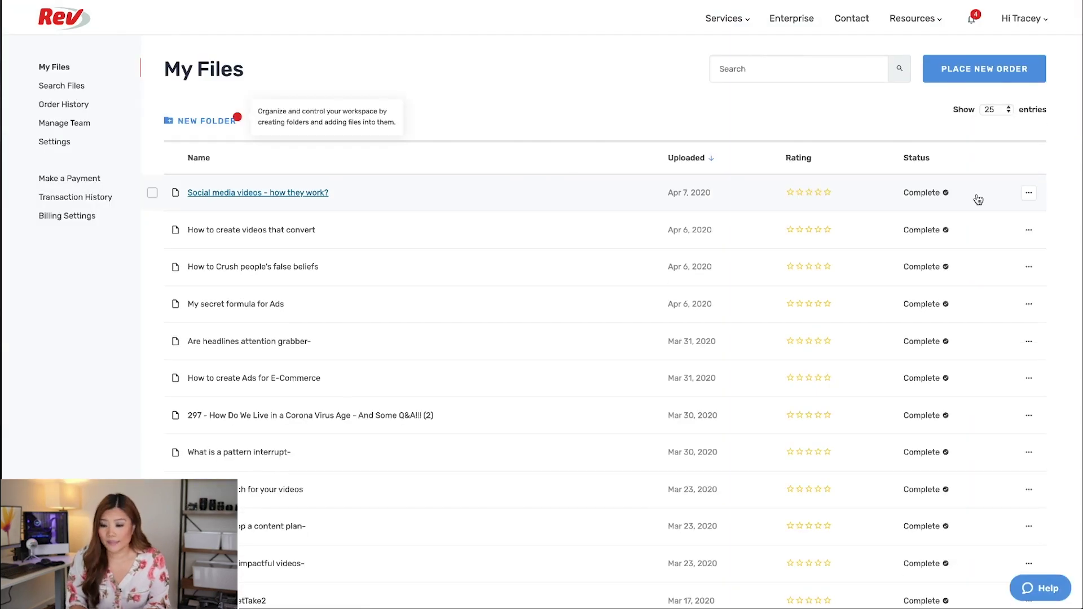
pyautogui.click(1029, 193)
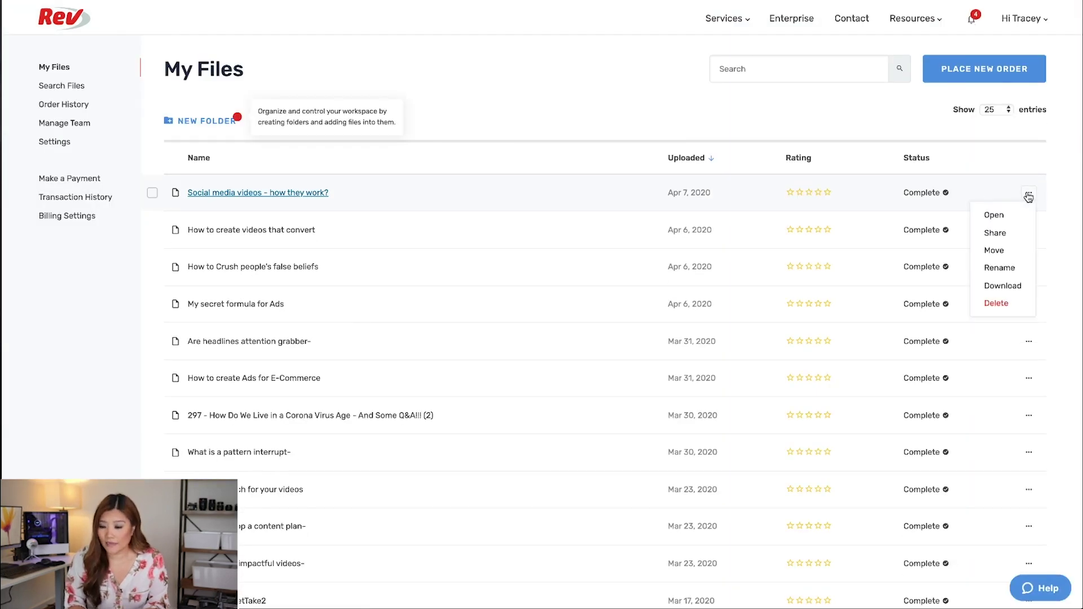
pyautogui.click(1002, 286)
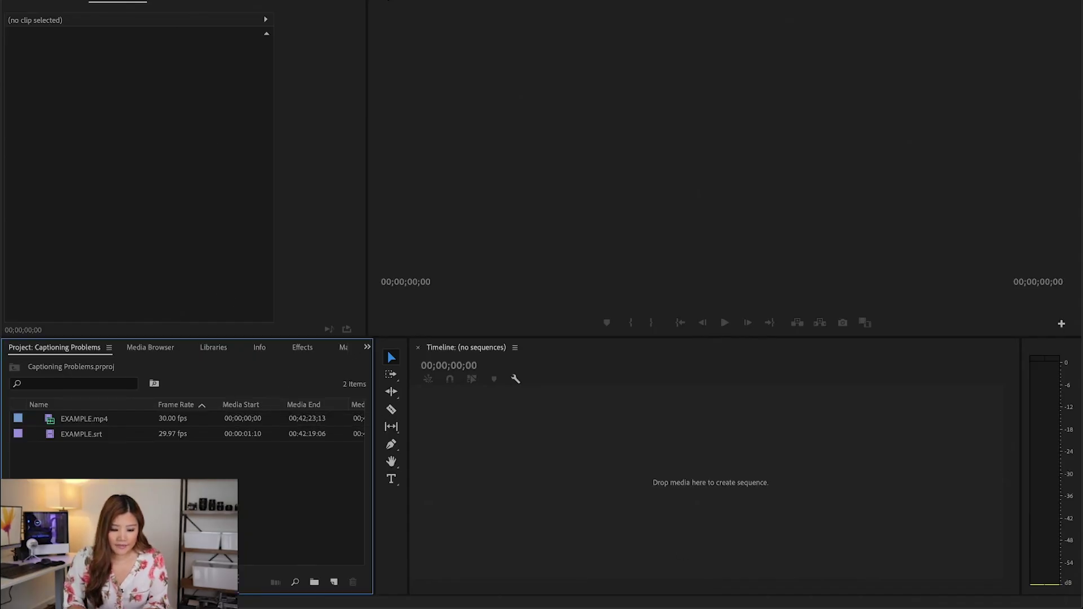
# Drag EXAMPLE.mp4 into the empty timeline to create the EXAMPLE sequence.
pyautogui.click(50, 422)
pyautogui.moveTo(48, 417); pyautogui.dragTo(444, 429)
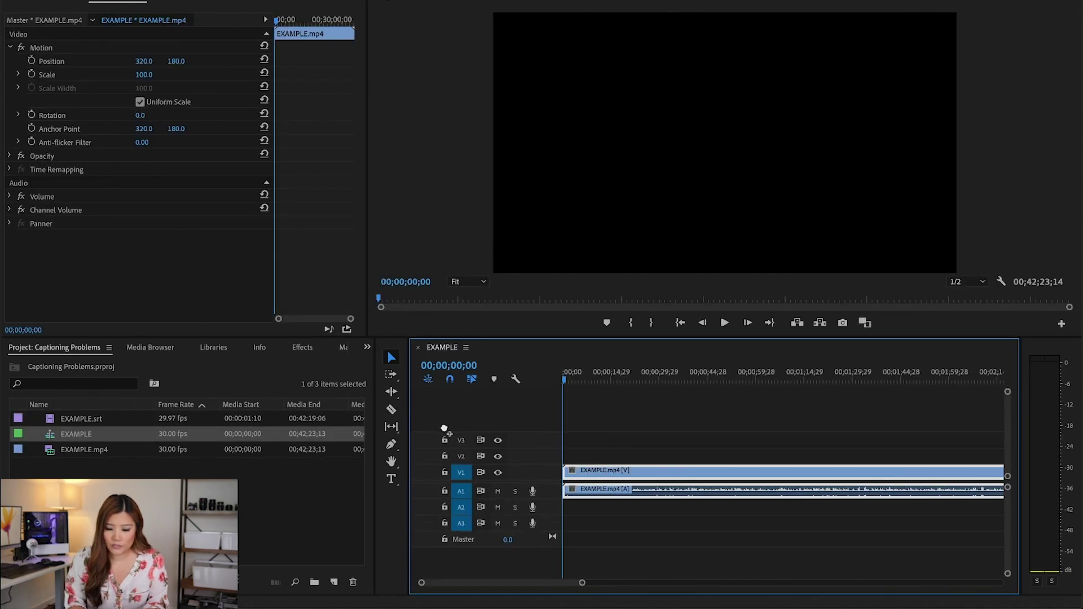
pyautogui.moveTo(587, 383); pyautogui.dragTo(618, 383)
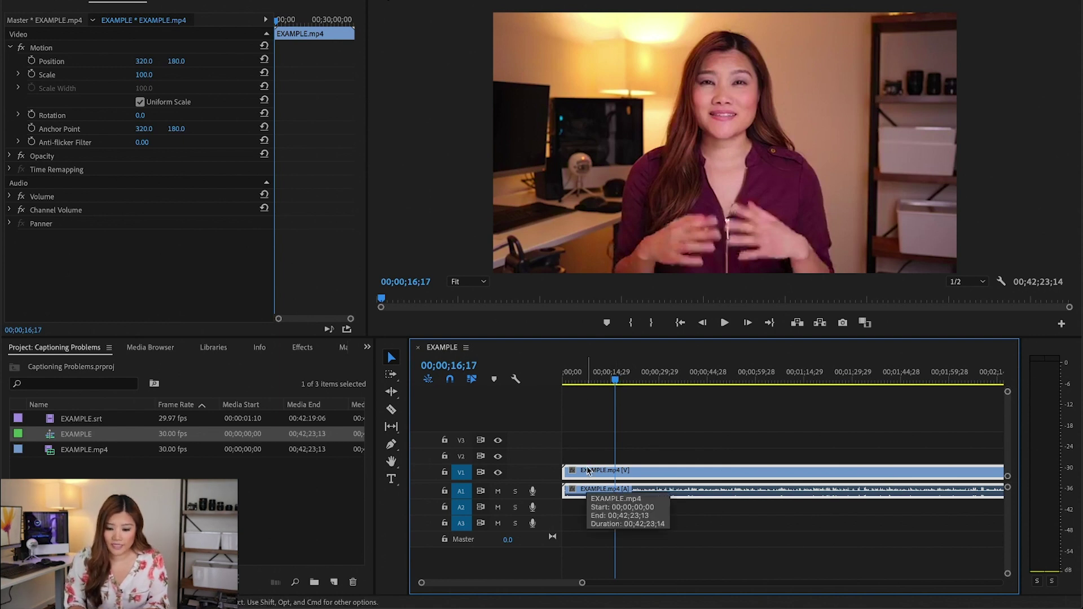
# Place EXAMPLE.srt on a track above the video and zoom the timeline around 00;00;05;25.
pyautogui.click(54, 421)
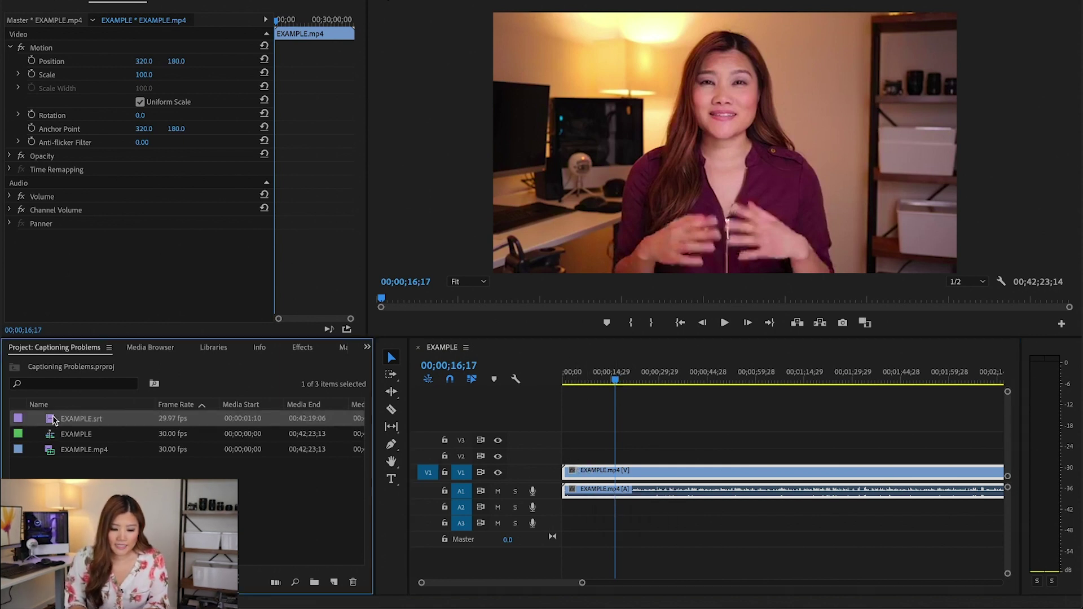
pyautogui.moveTo(51, 424); pyautogui.dragTo(556, 446)
pyautogui.click(585, 382)
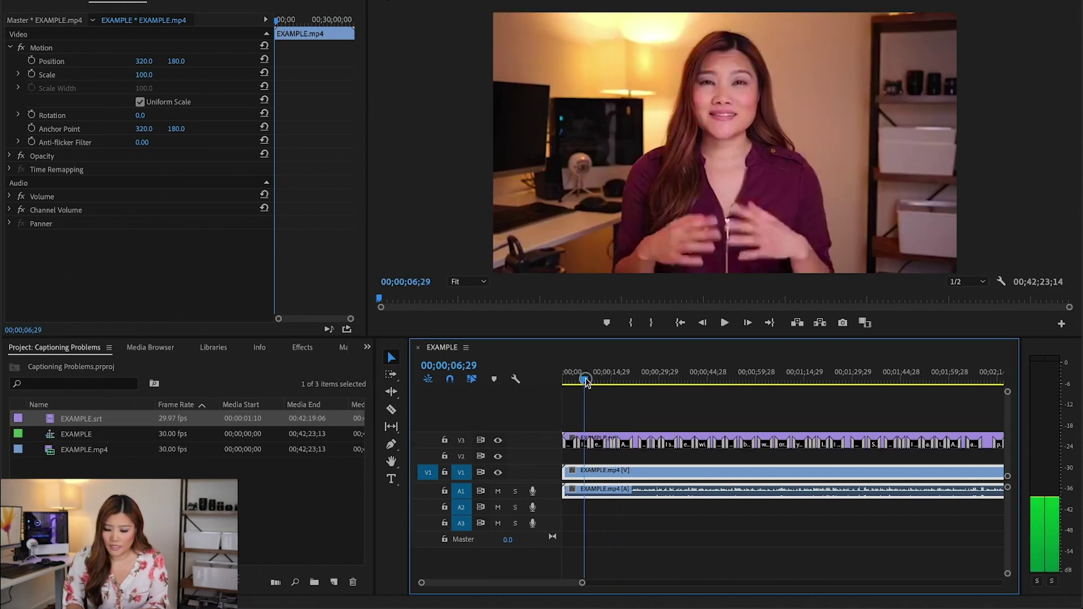
pyautogui.press('=')
pyautogui.press('=')
pyautogui.press('=')
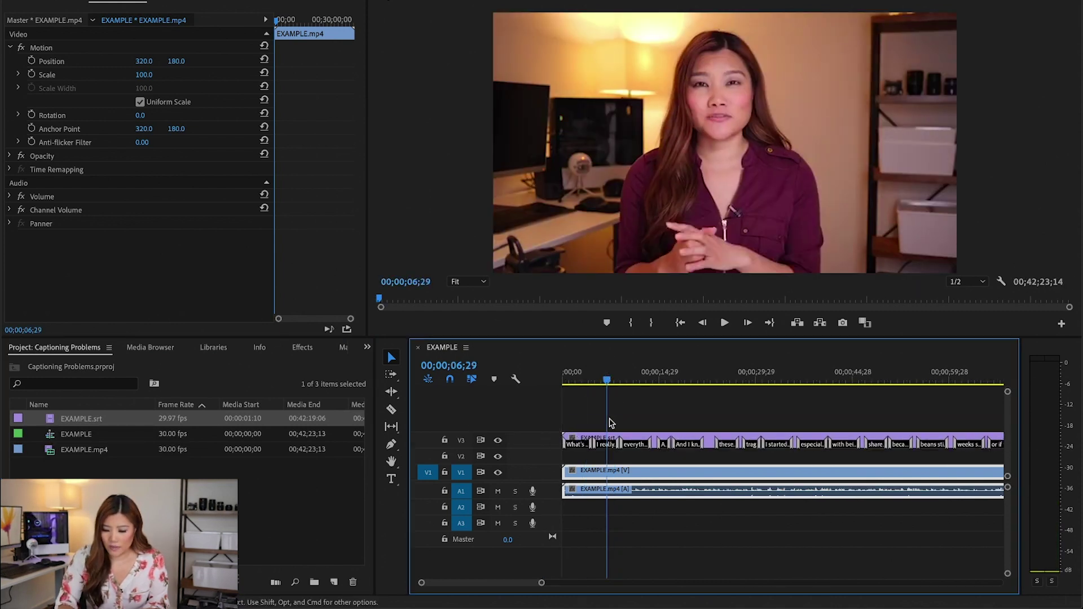
pyautogui.click(639, 377)
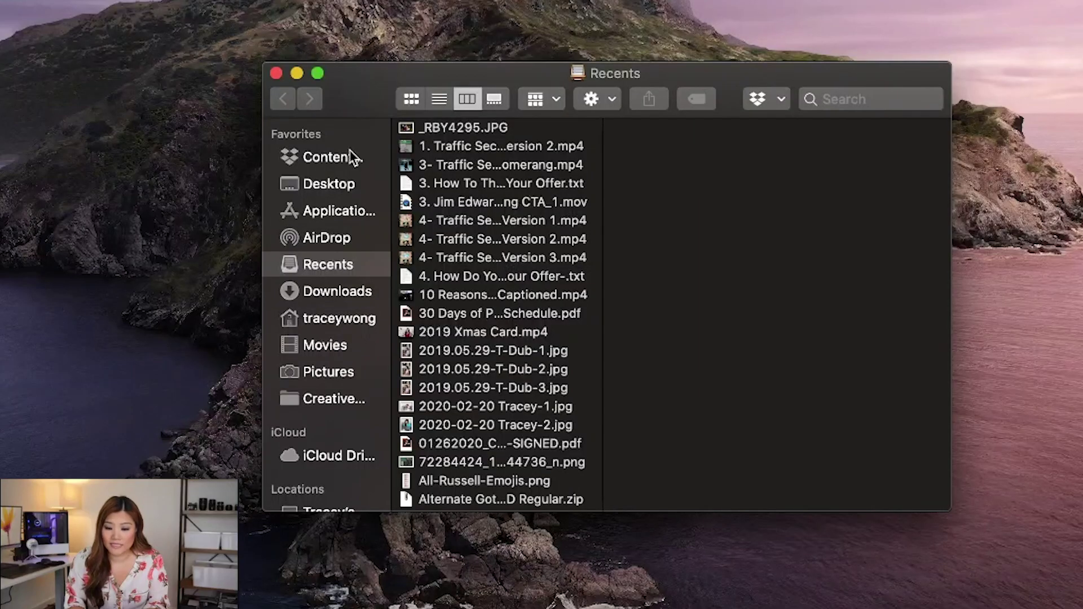
# Browse Finder to Desktop > IGTV and select EXAMPLE.srt to see its 59 KB details.
pyautogui.click(350, 157)
pyautogui.click(346, 181)
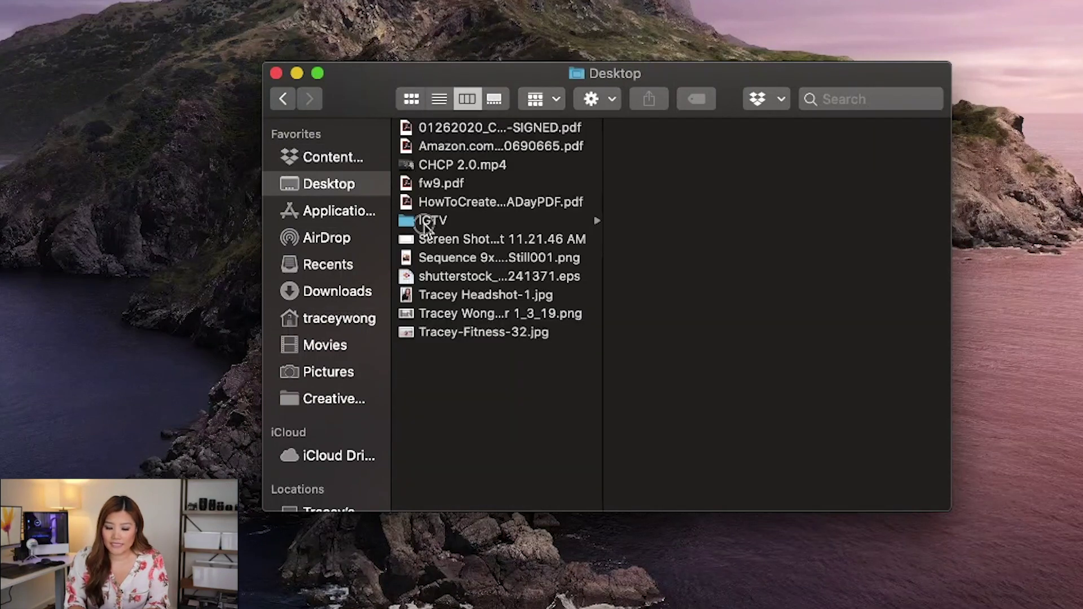
pyautogui.click(431, 223)
pyautogui.click(665, 238)
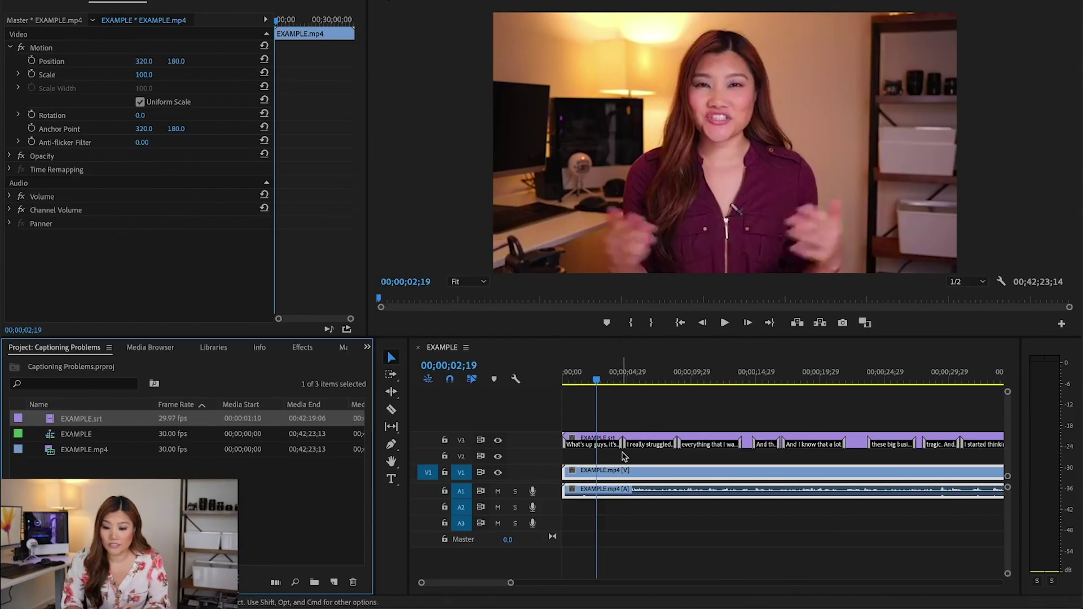
pyautogui.moveTo(592, 374); pyautogui.dragTo(602, 374)
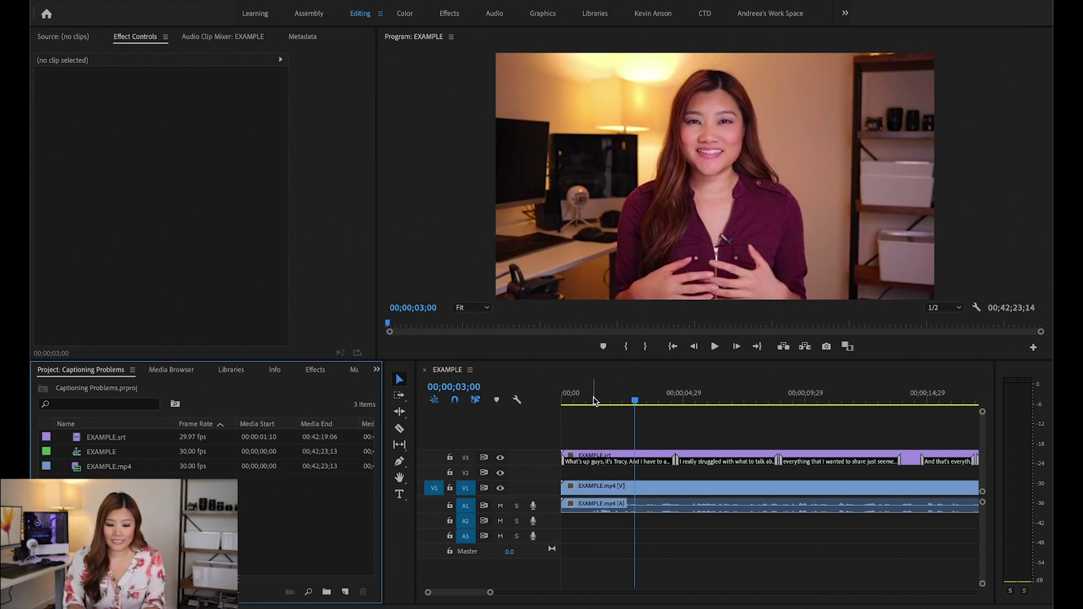
pyautogui.click(112, 442)
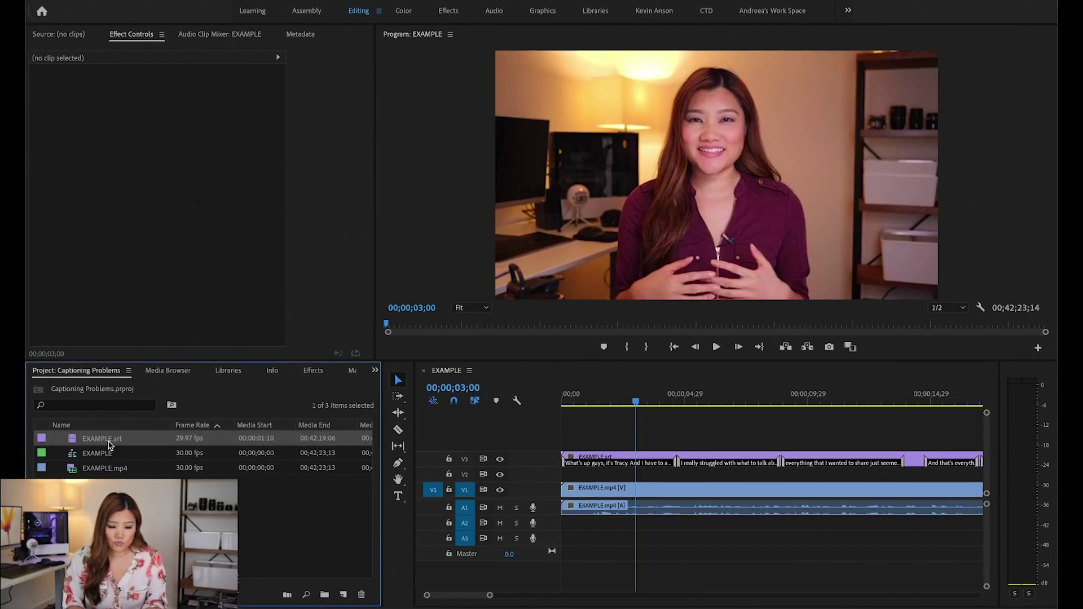
# Set EXAMPLE.srt's caption frame size to 1920 × 1080 in its caption clip settings.
pyautogui.rightClick(112, 444)
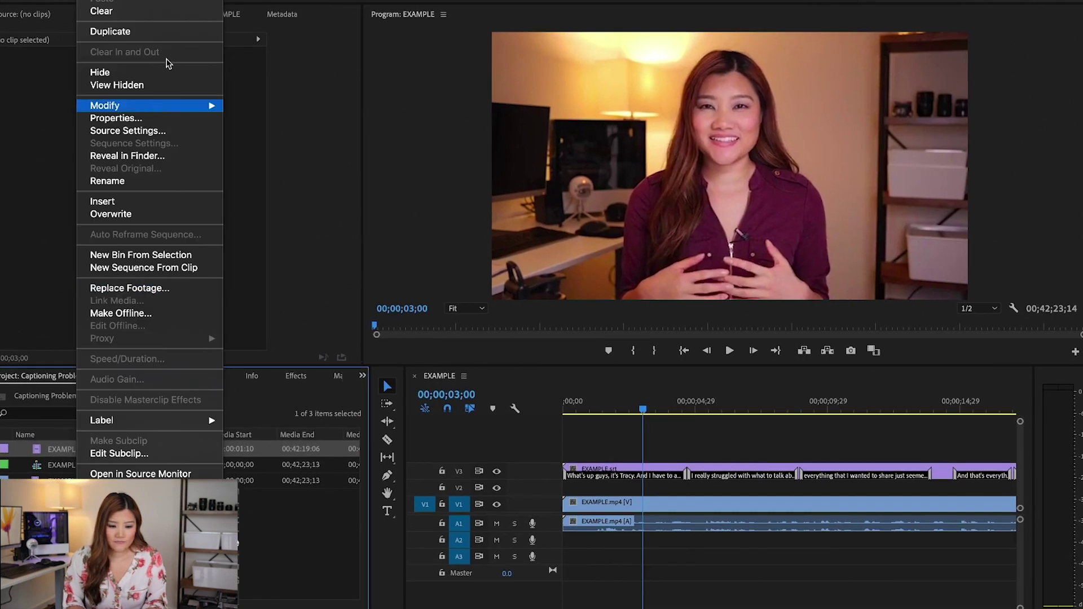
pyautogui.moveTo(150, 107)
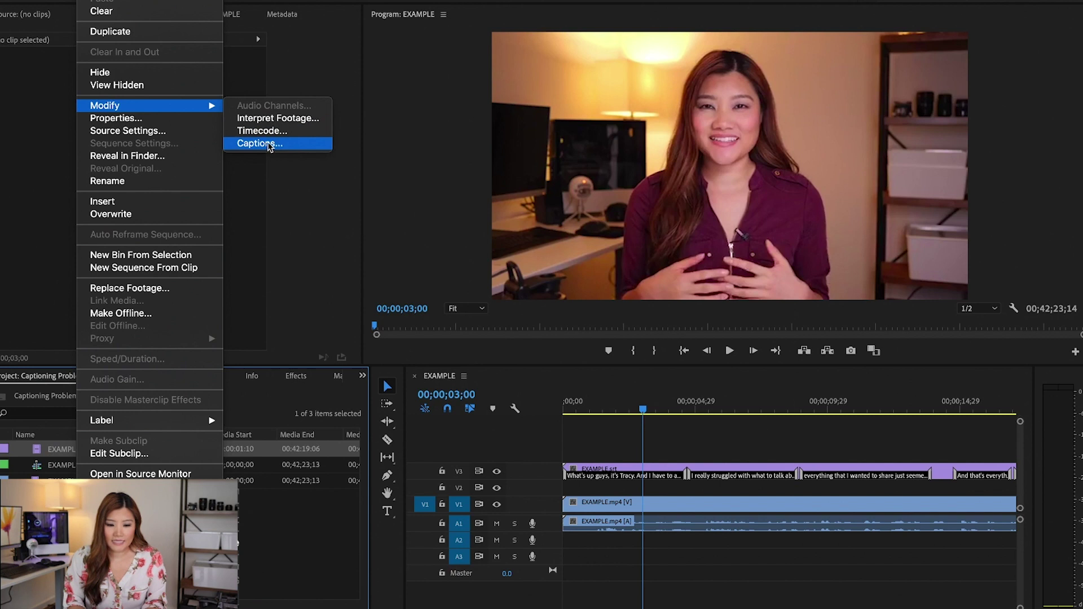
pyautogui.click(271, 144)
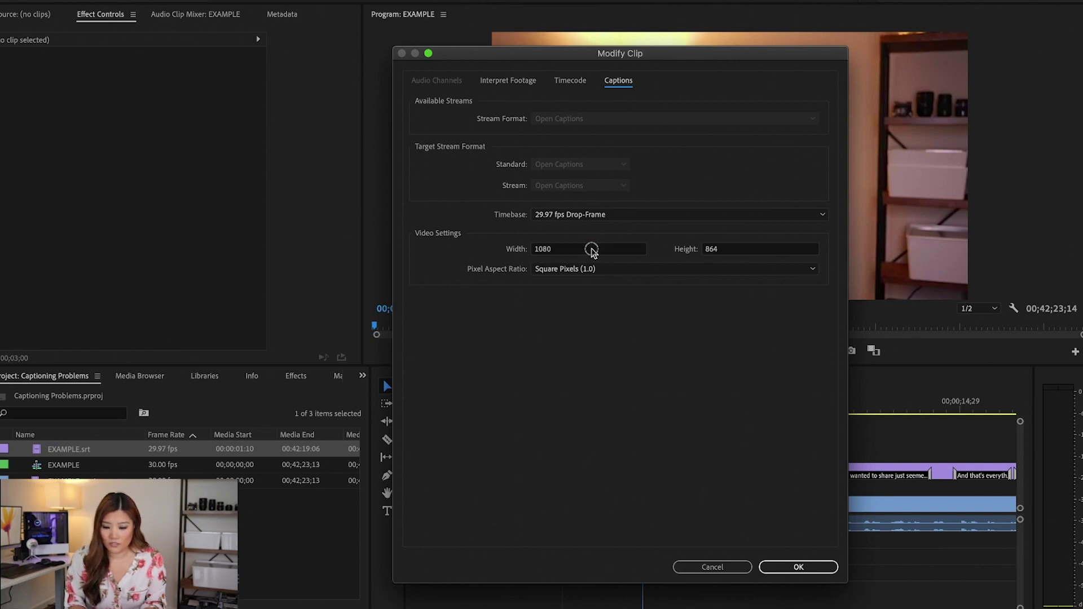
pyautogui.doubleClick(593, 252)
pyautogui.write('192')
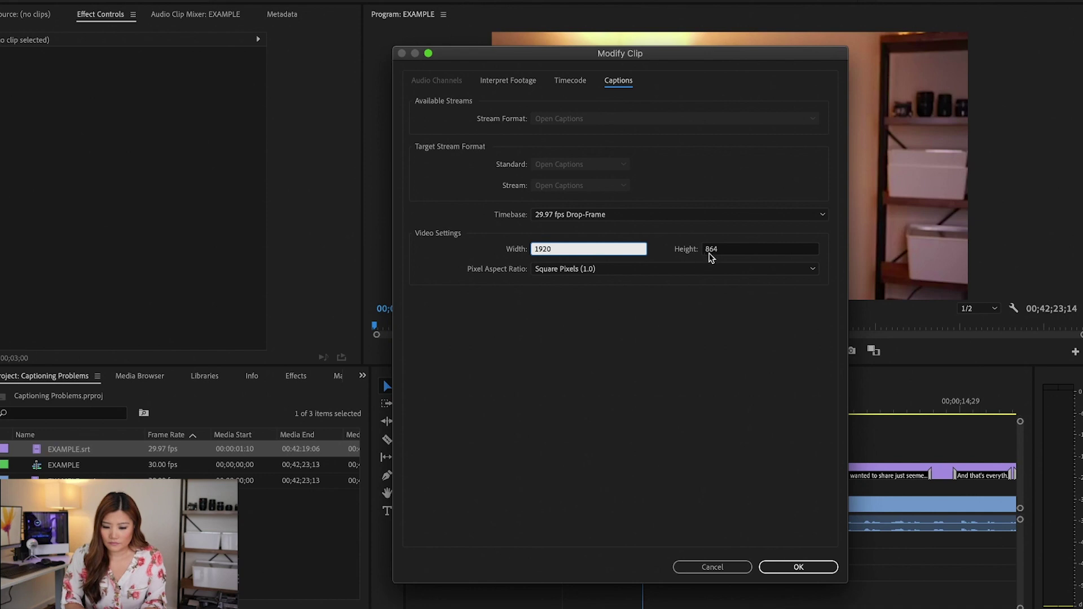
pyautogui.doubleClick(710, 253)
pyautogui.write('1080')
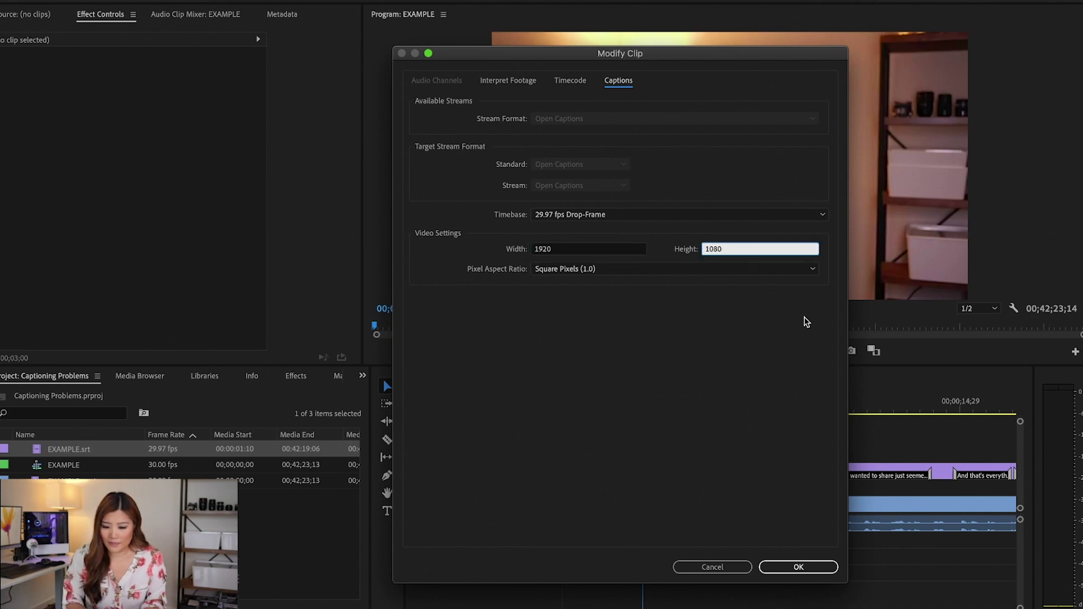
pyautogui.click(807, 322)
pyautogui.click(778, 569)
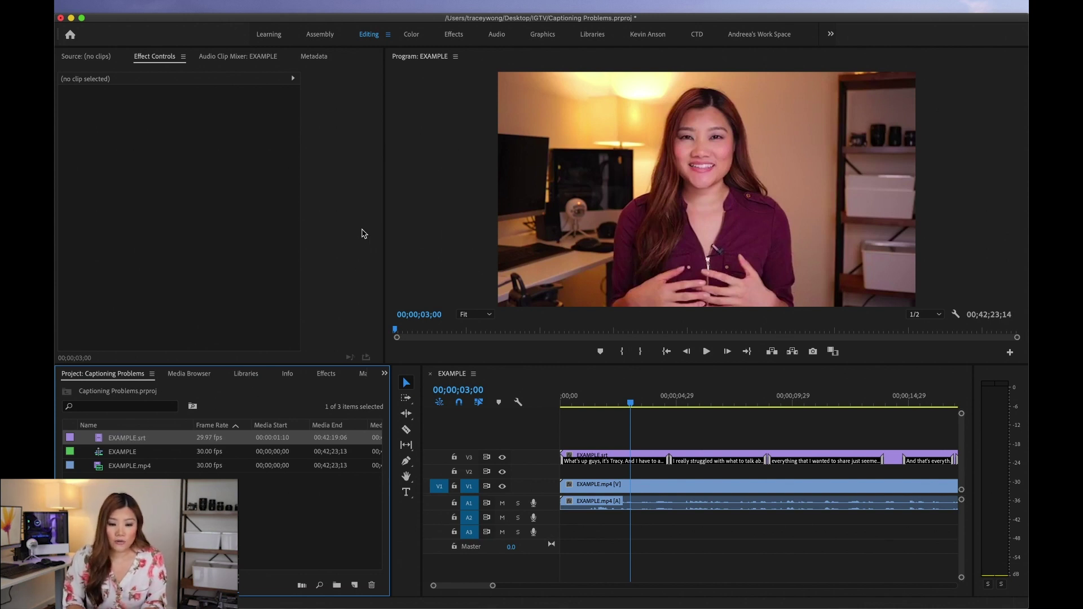
# Open the Captions panel from the Window menu and load the EXAMPLE.srt clip's captions.
pyautogui.click(399, 7)
pyautogui.moveTo(402, 21)
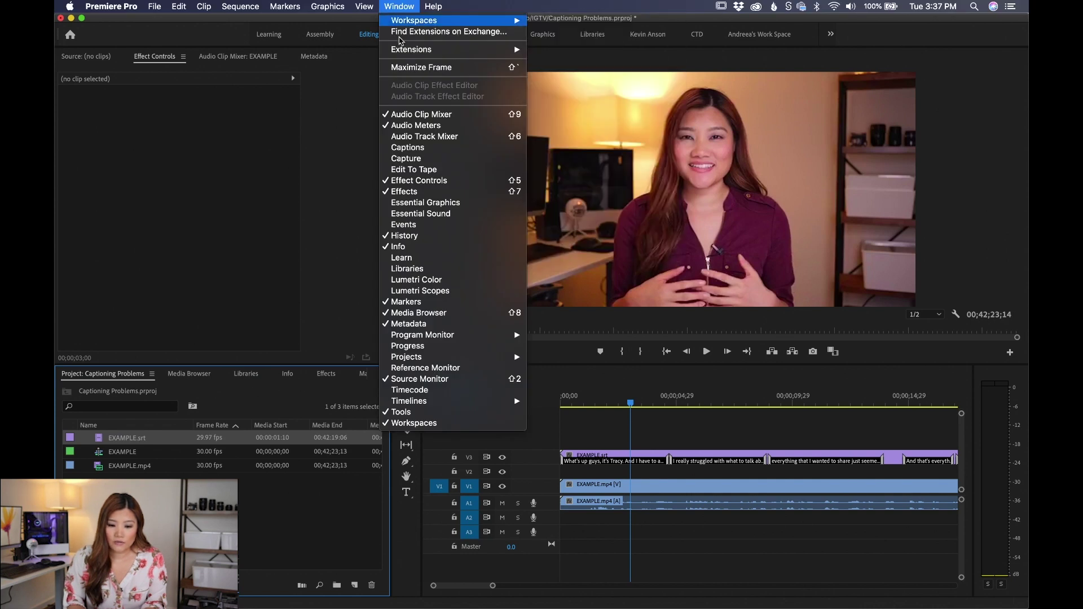
pyautogui.click(401, 149)
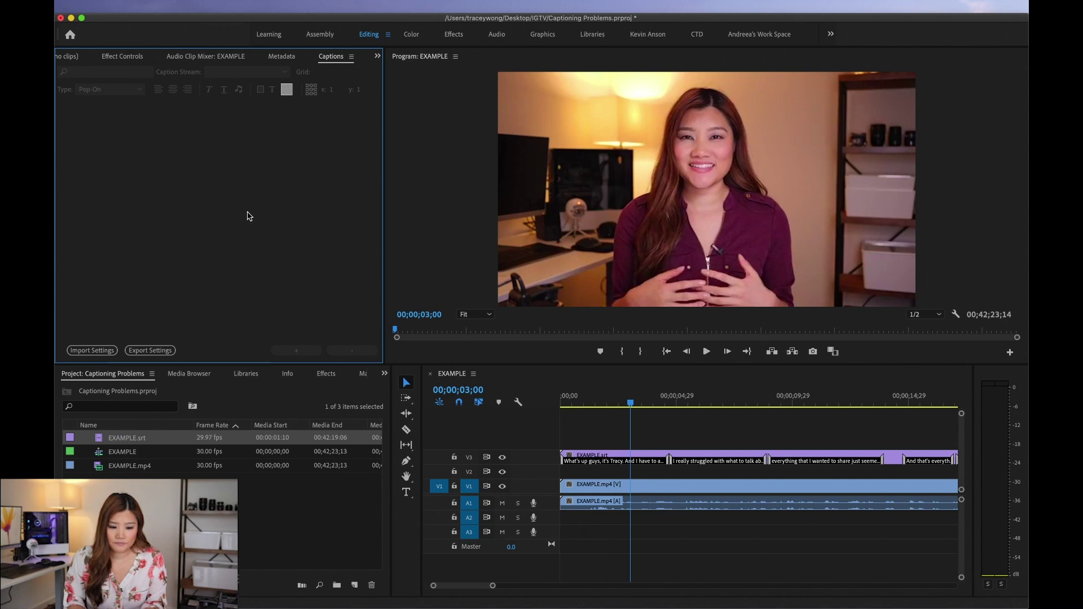
pyautogui.click(632, 558)
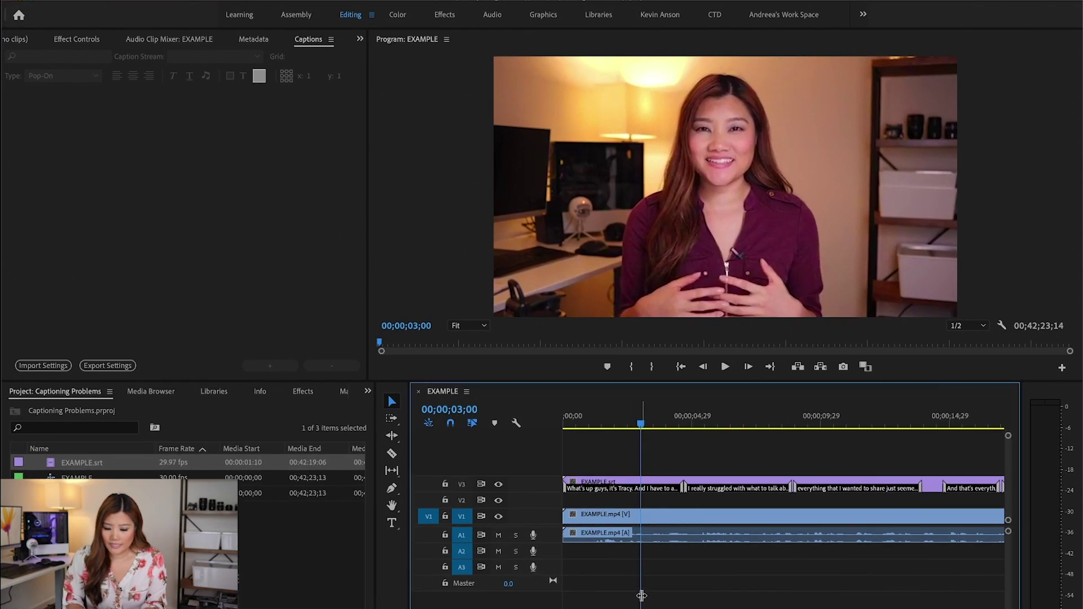
pyautogui.click(622, 480)
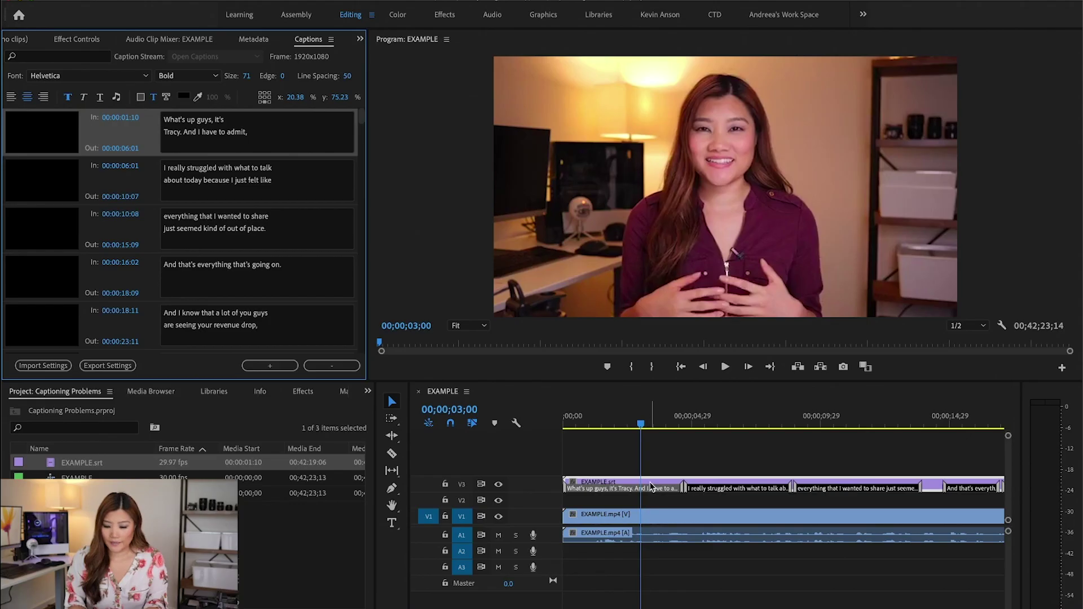
# Select all captions and set their text size to 45.
pyautogui.click(652, 487)
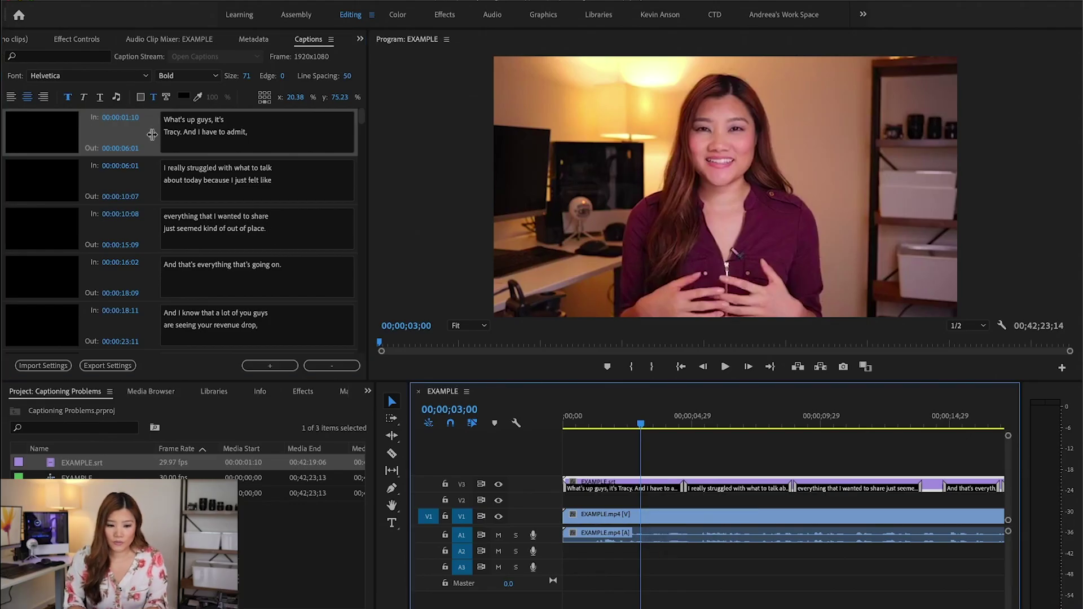
pyautogui.click(132, 141)
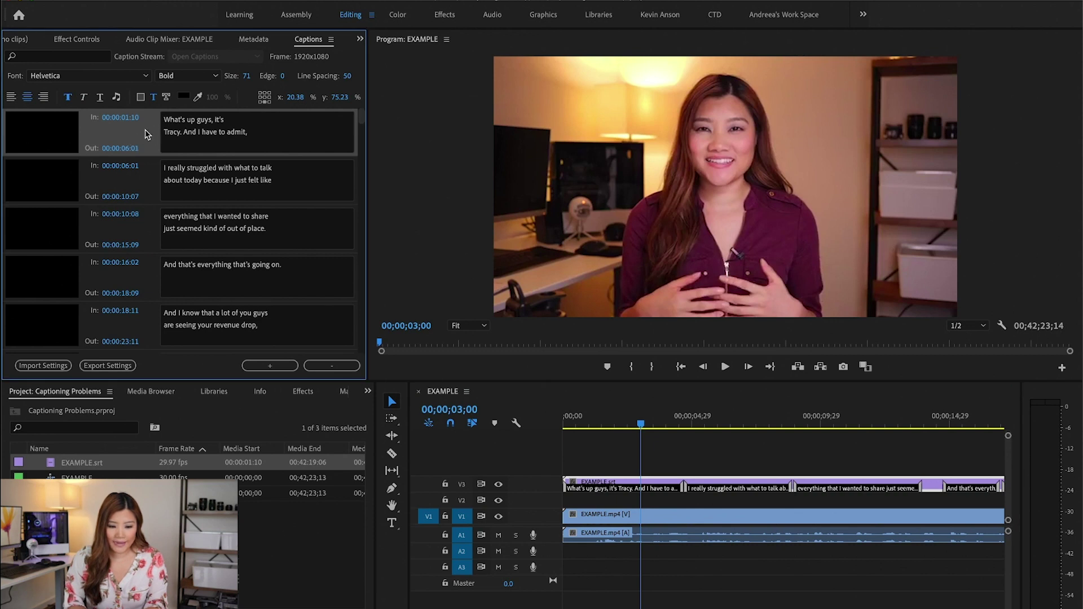
pyautogui.hotkey('ctrl', 'a')
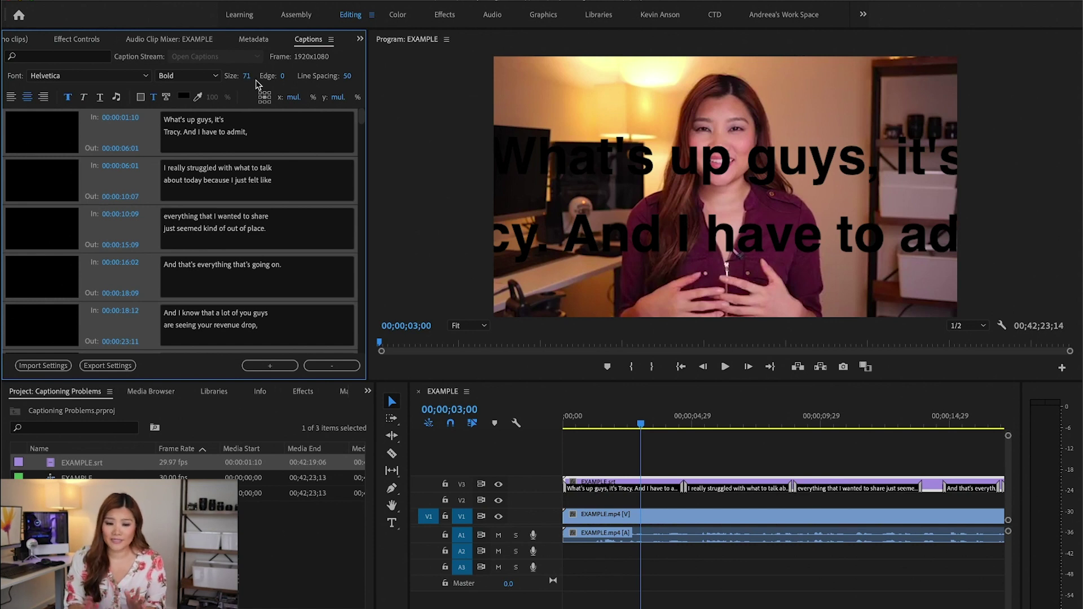
pyautogui.click(247, 77)
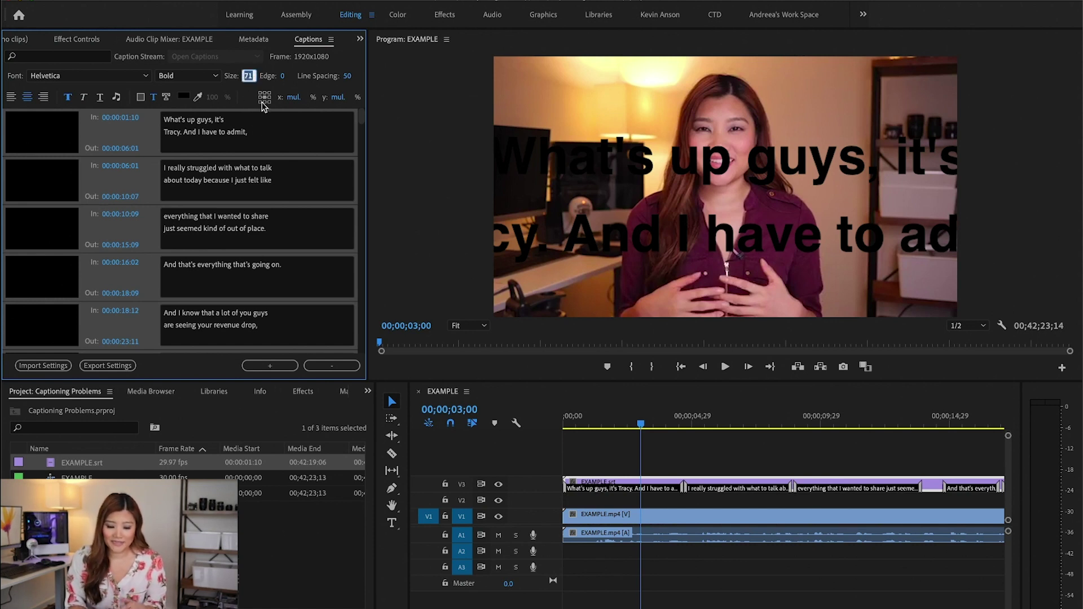
pyautogui.write('45')
pyautogui.press('Return')
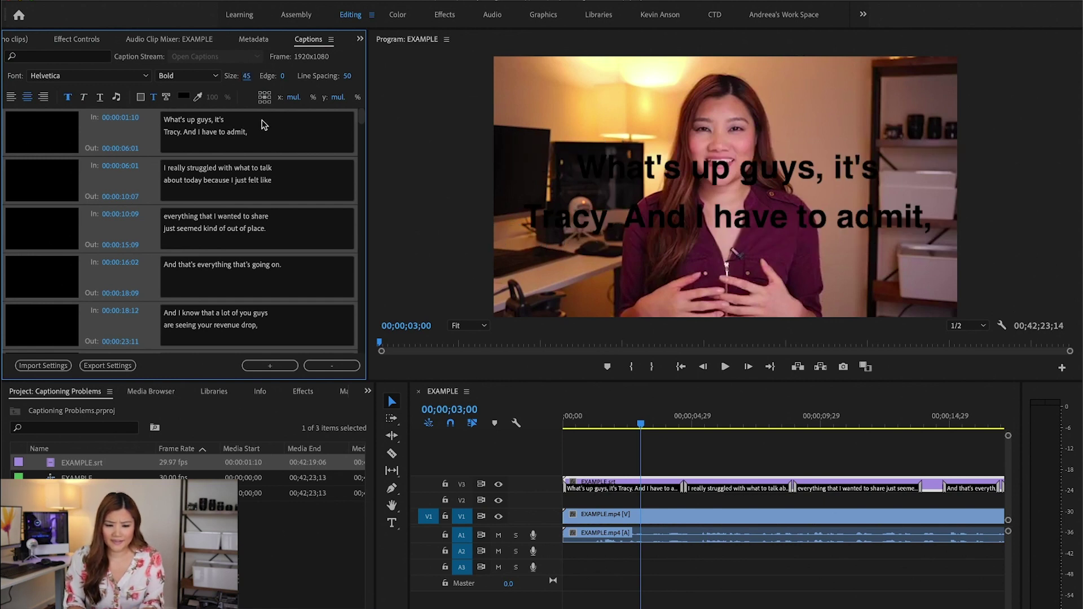
# Reselect all captions and reduce their text size to 20.
pyautogui.click(84, 39)
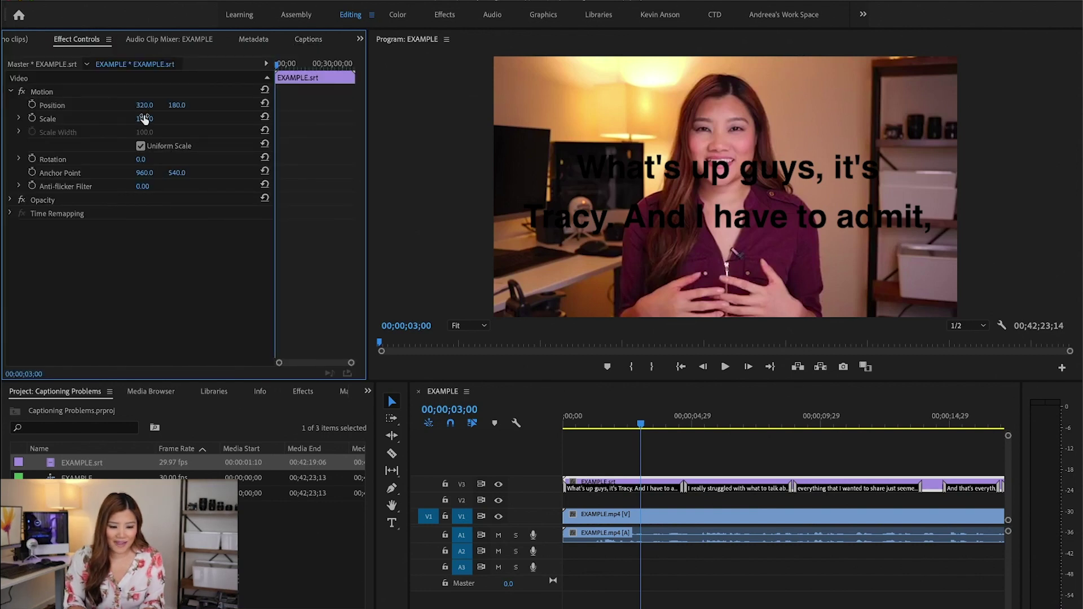
pyautogui.click(308, 39)
pyautogui.click(148, 151)
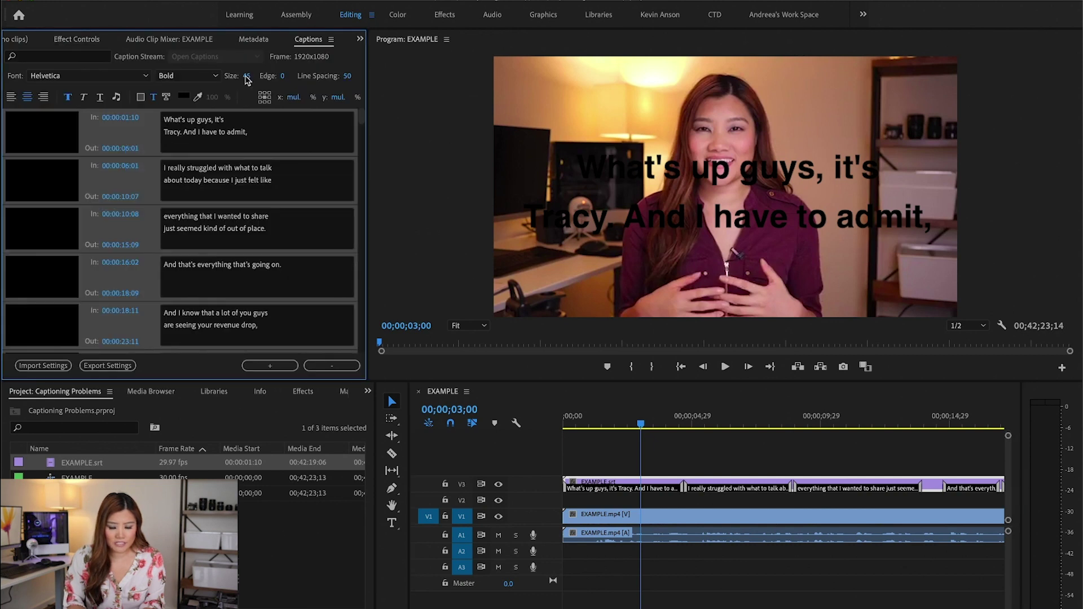
pyautogui.moveTo(217, 74); pyautogui.dragTo(272, 68)
pyautogui.click(247, 76)
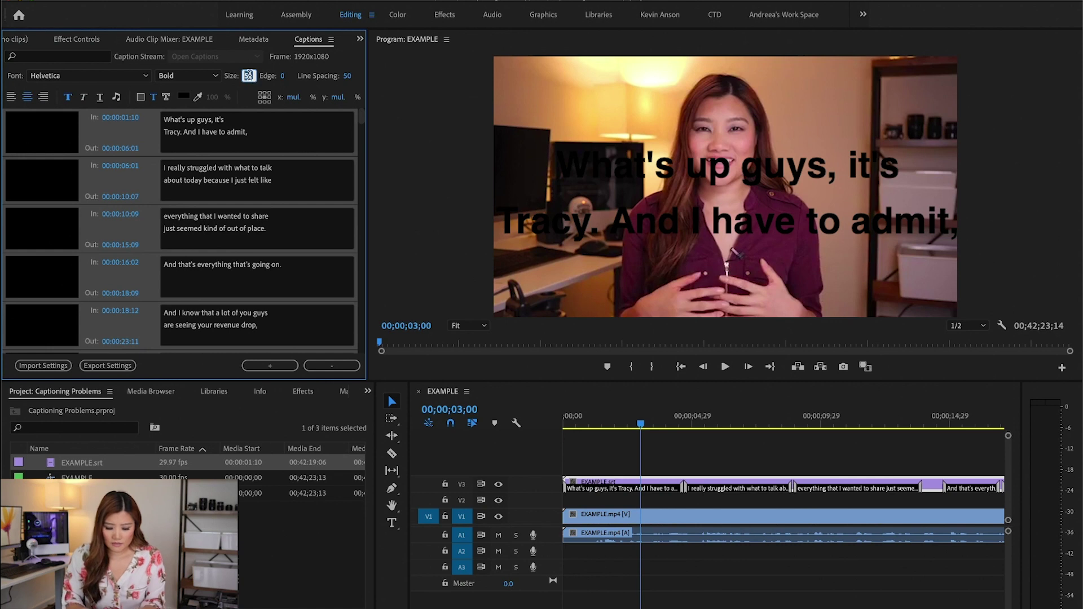
pyautogui.write('20')
pyautogui.press('Return')
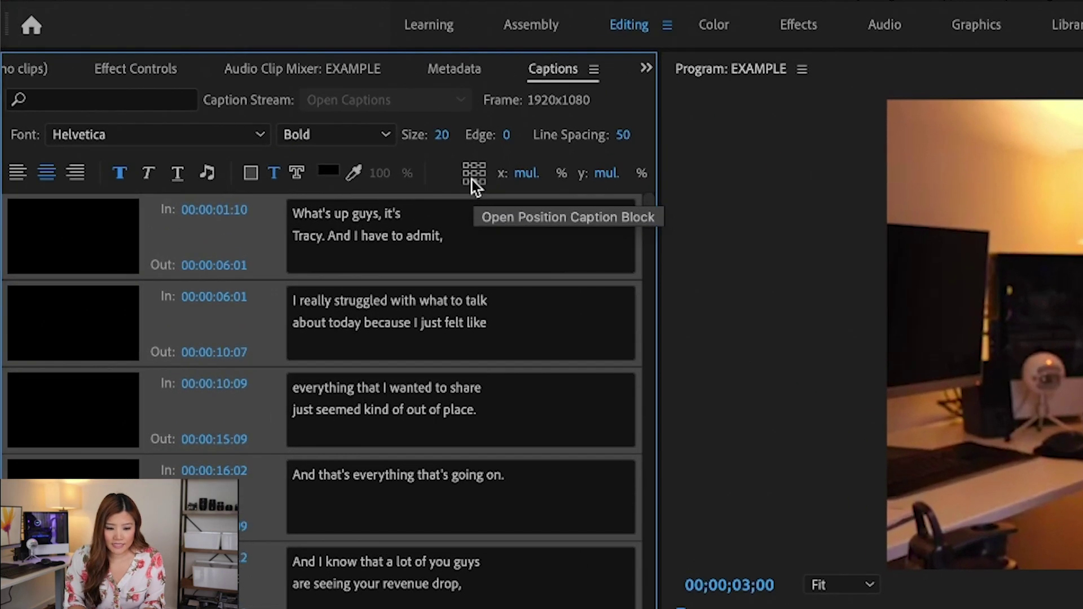
# Anchor captions bottom-centre and set the caption clip's Motion Position to 320, 305.
pyautogui.click(471, 183)
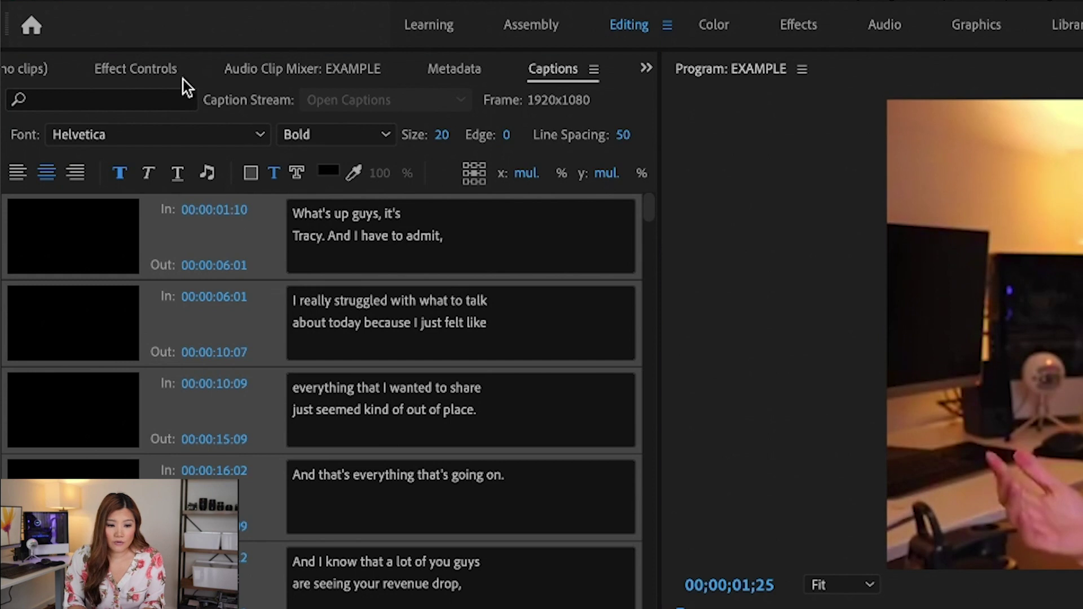
pyautogui.click(157, 71)
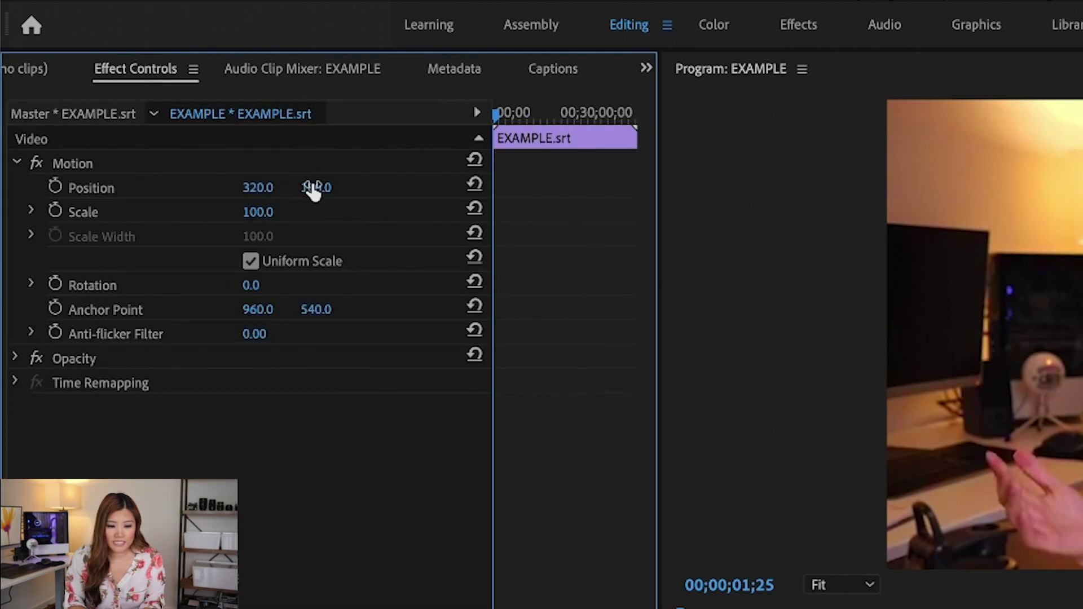
pyautogui.click(252, 188)
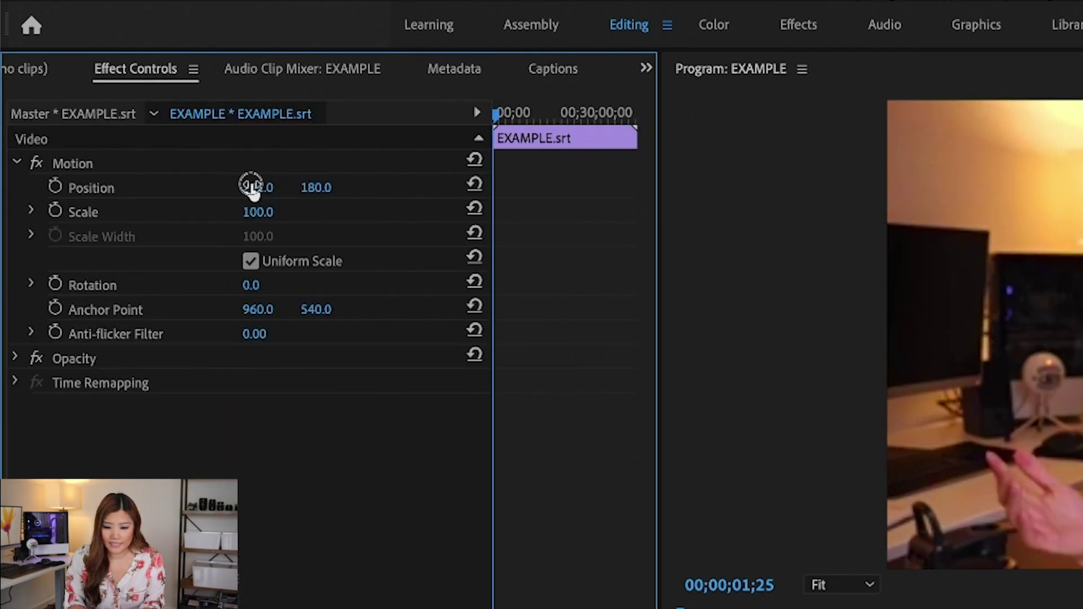
pyautogui.write('320')
pyautogui.press('Return')
pyautogui.click(314, 188)
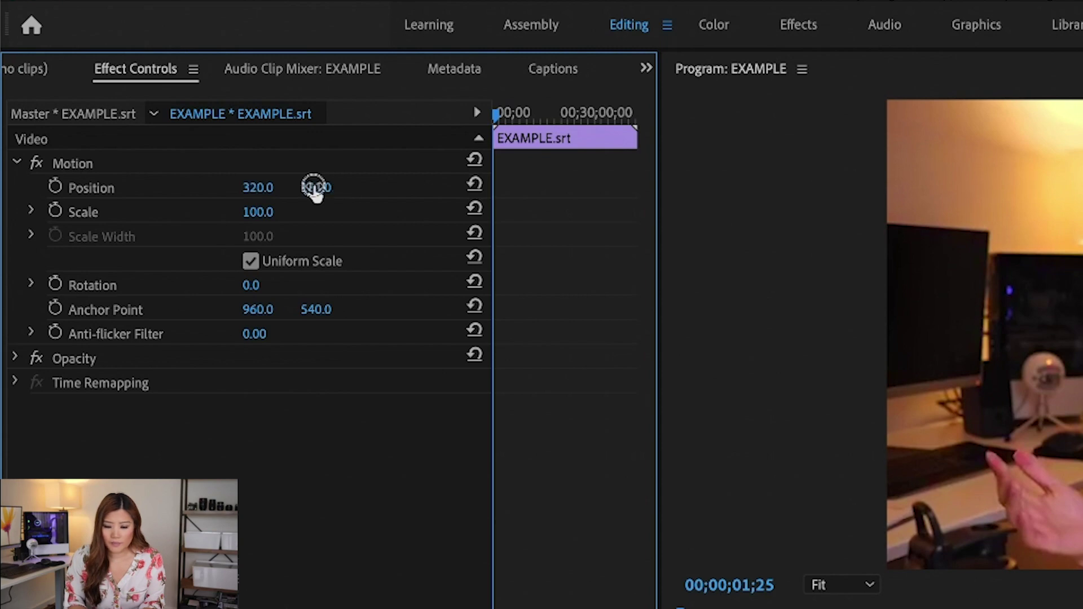
pyautogui.write('305')
pyautogui.press('Return')
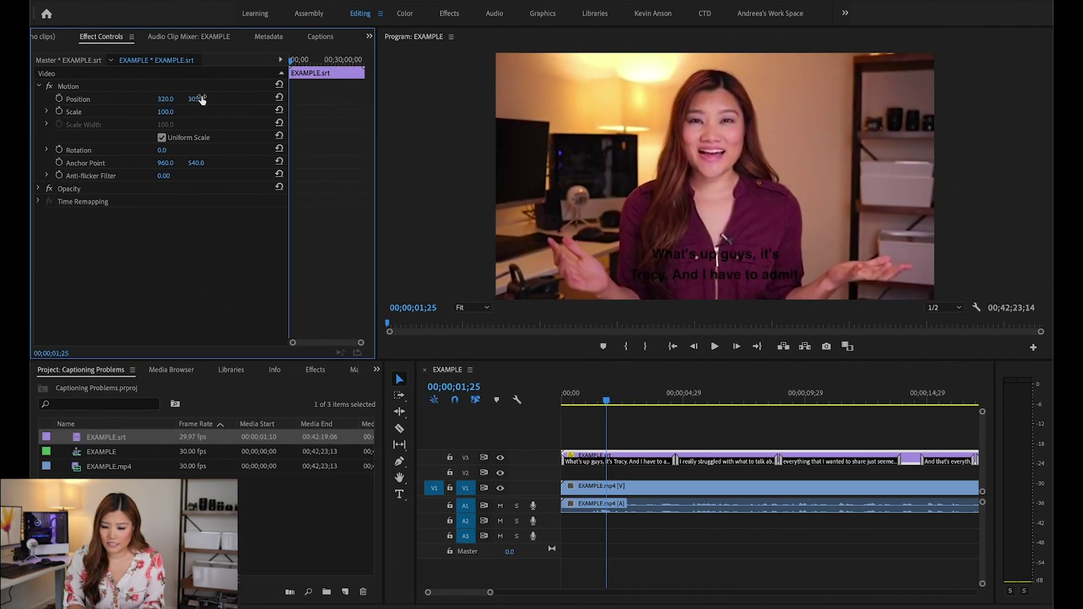
pyautogui.click(558, 366)
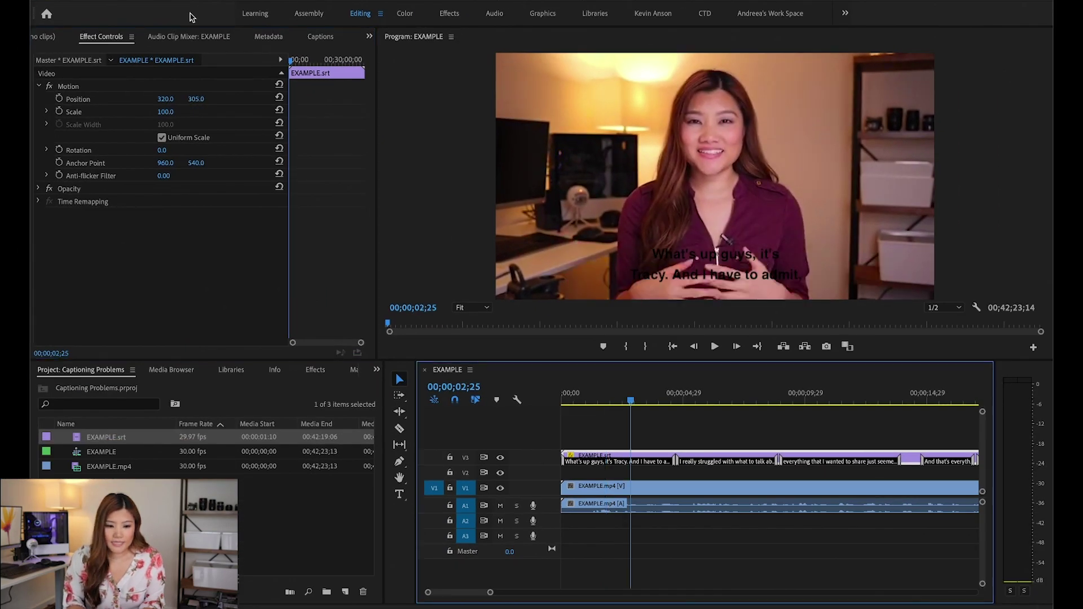
pyautogui.click(319, 36)
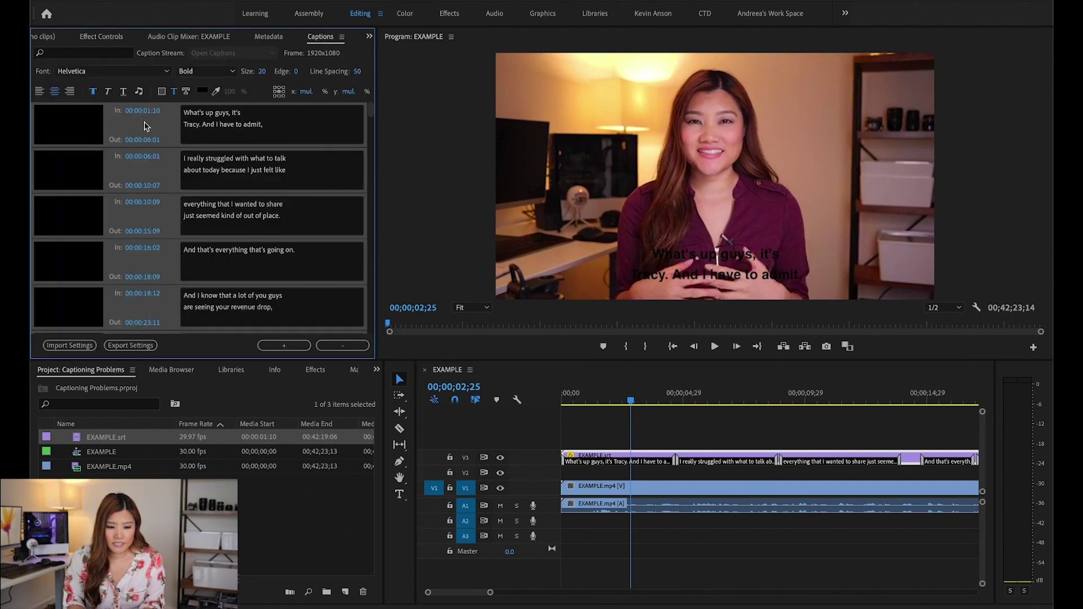
# Change the caption text colour to white.
pyautogui.click(202, 90)
pyautogui.click(222, 438)
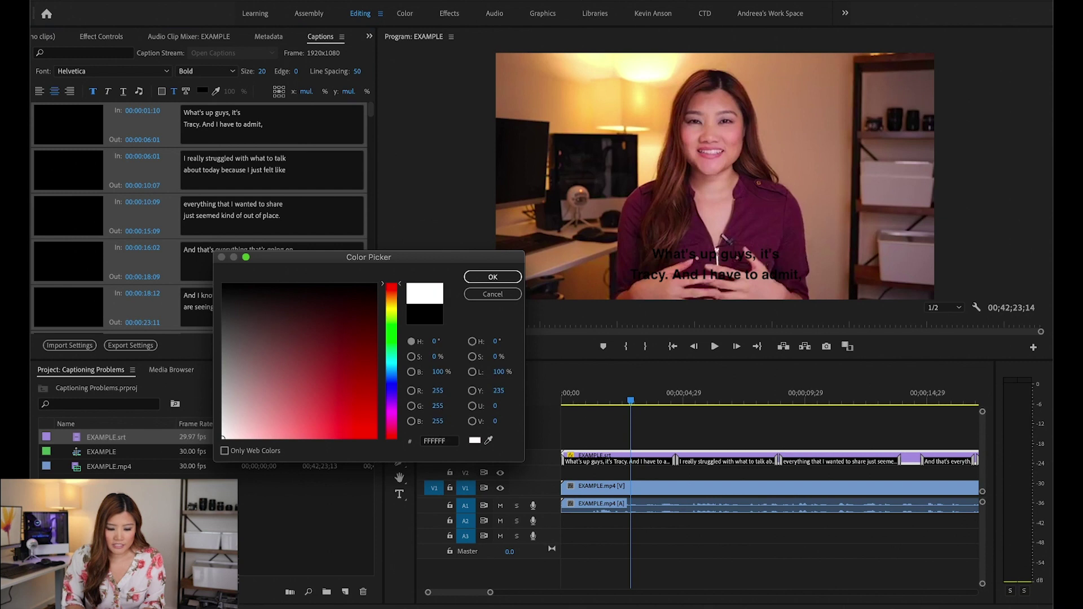
pyautogui.click(480, 277)
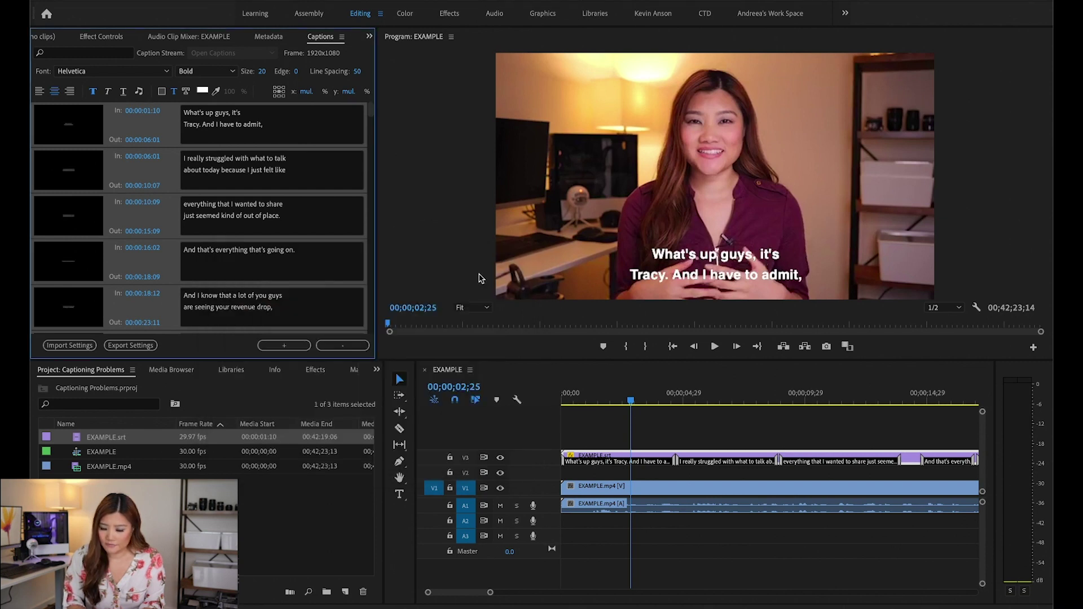
pyautogui.moveTo(726, 398); pyautogui.dragTo(619, 397)
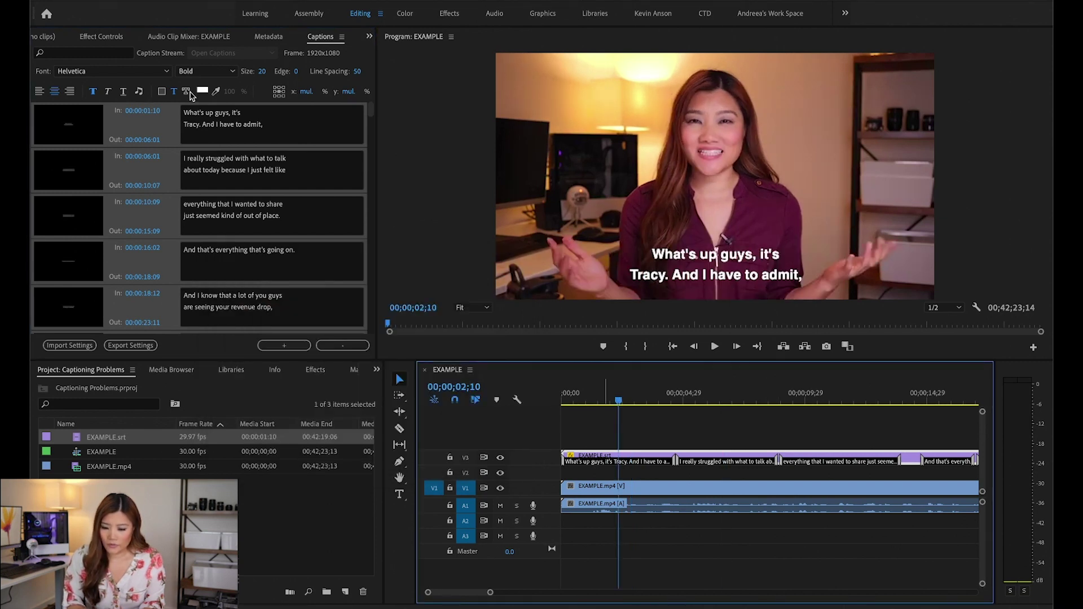
# Switch the caption font to Montserrat at size 15.
pyautogui.click(145, 72)
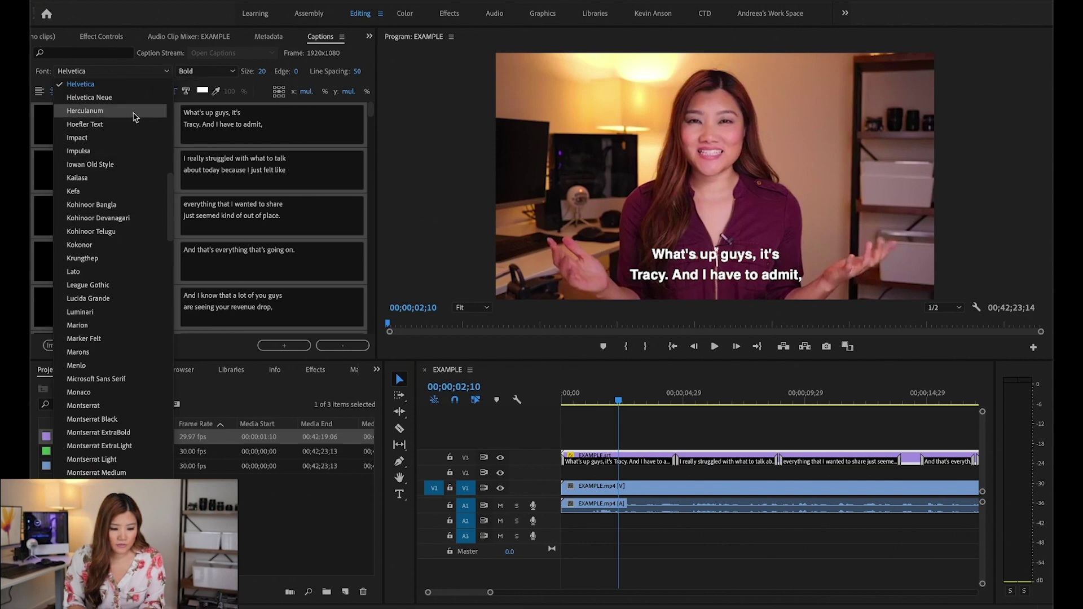
pyautogui.scroll(-3, 130, 294)
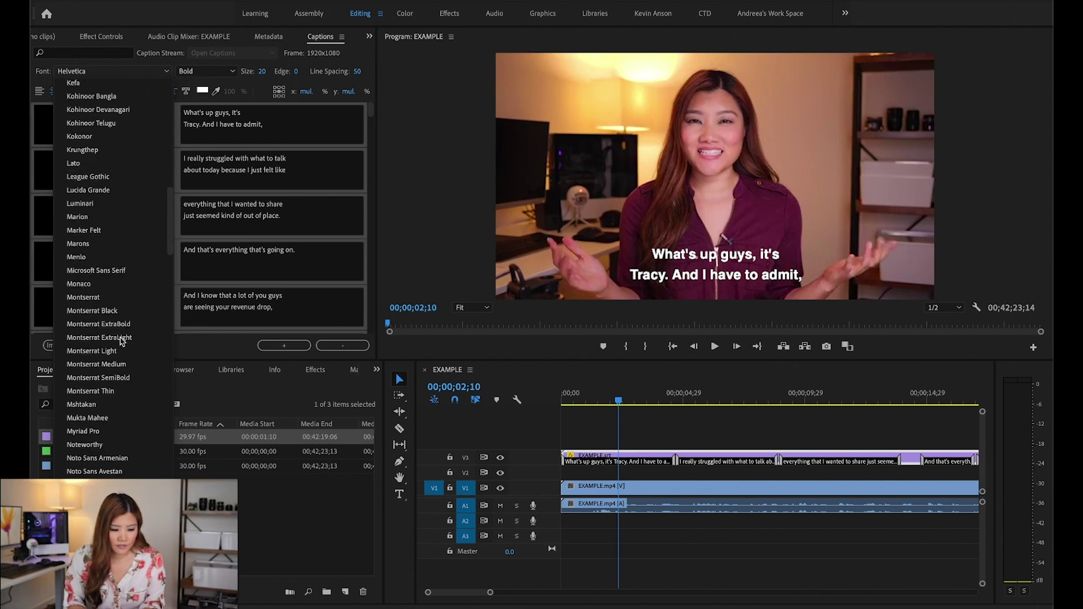
pyautogui.click(101, 299)
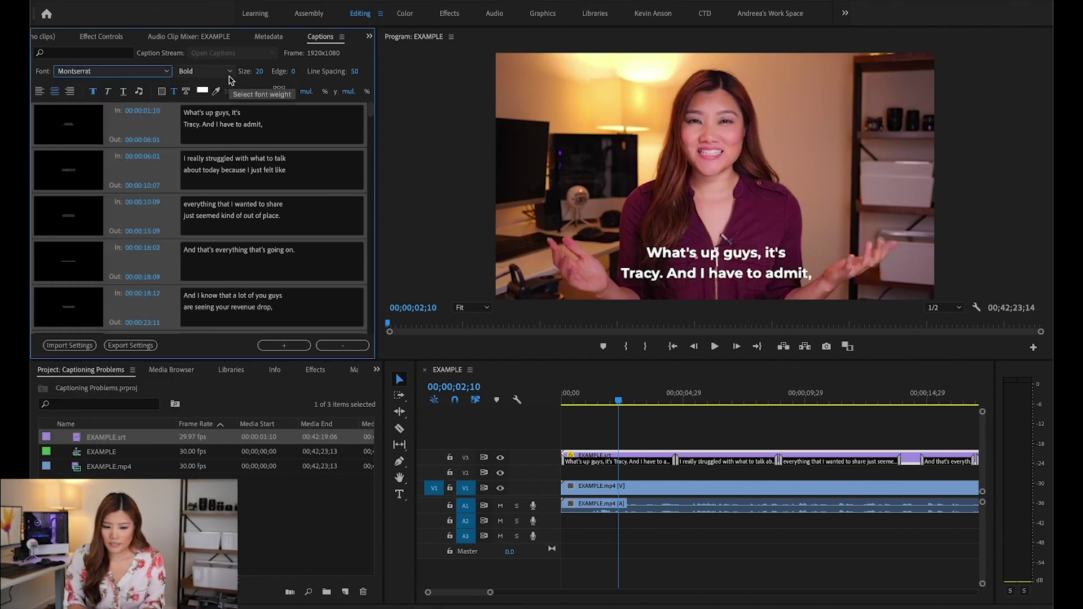
pyautogui.click(259, 72)
pyautogui.write('15')
pyautogui.press('Return')
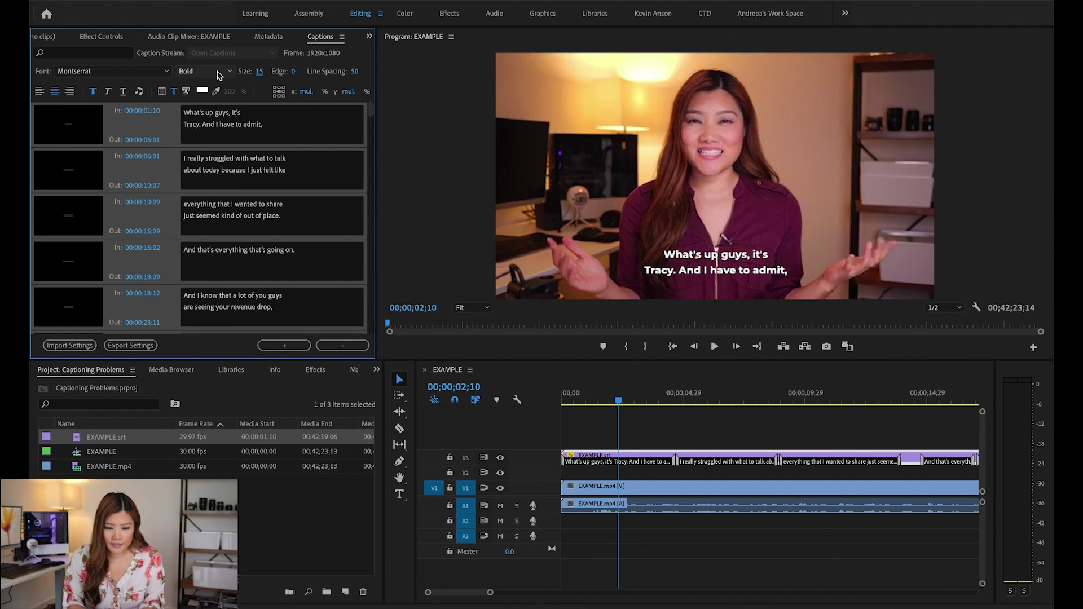
# Try caption line spacing of 30 and 20, then settle on 50.
pyautogui.click(355, 72)
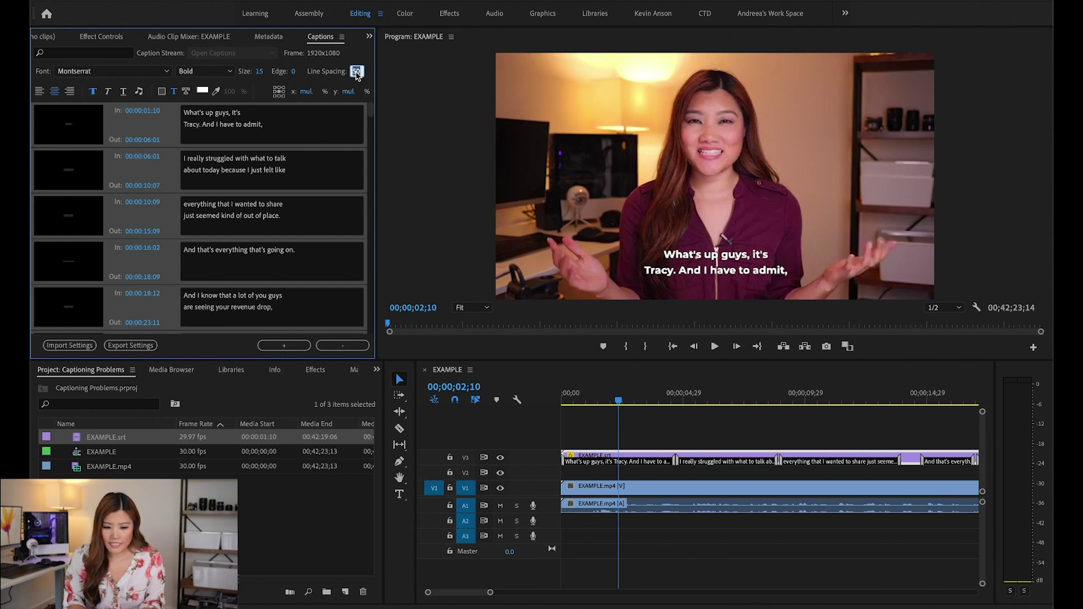
pyautogui.write('30')
pyautogui.press('Return')
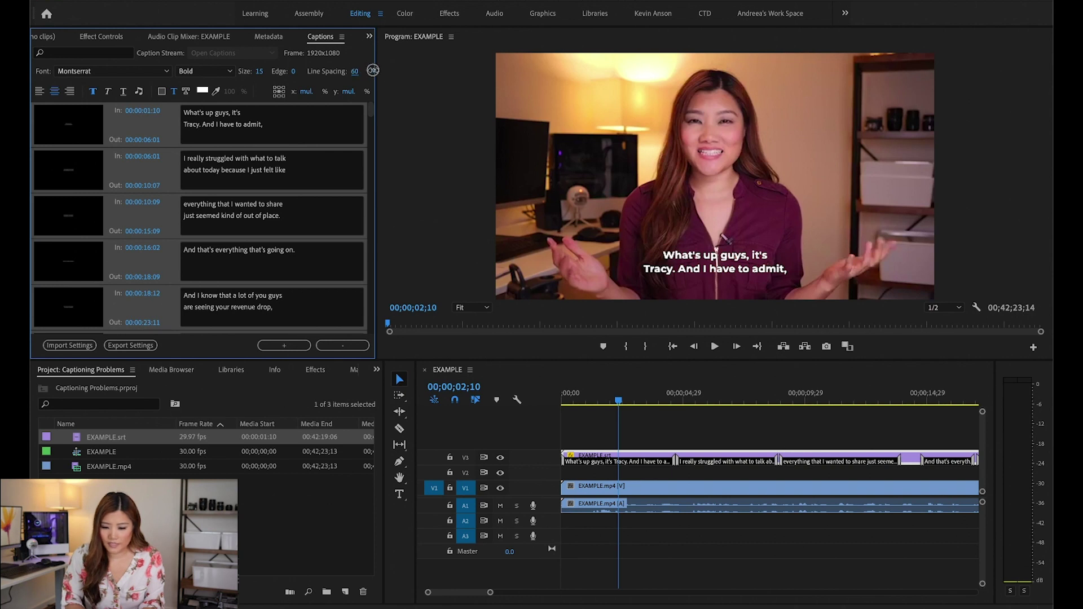
pyautogui.moveTo(354, 72)
pyautogui.mouseDown()
pyautogui.moveTo(324, 74)
pyautogui.moveTo(357, 77)
pyautogui.mouseUp()
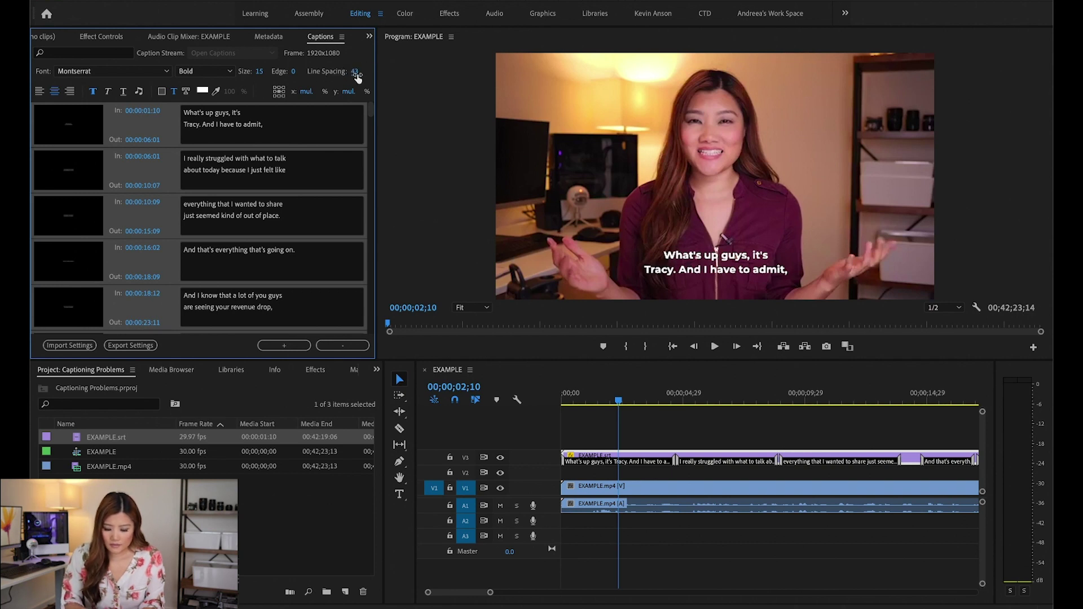
pyautogui.click(355, 72)
pyautogui.write('20')
pyautogui.press('Return')
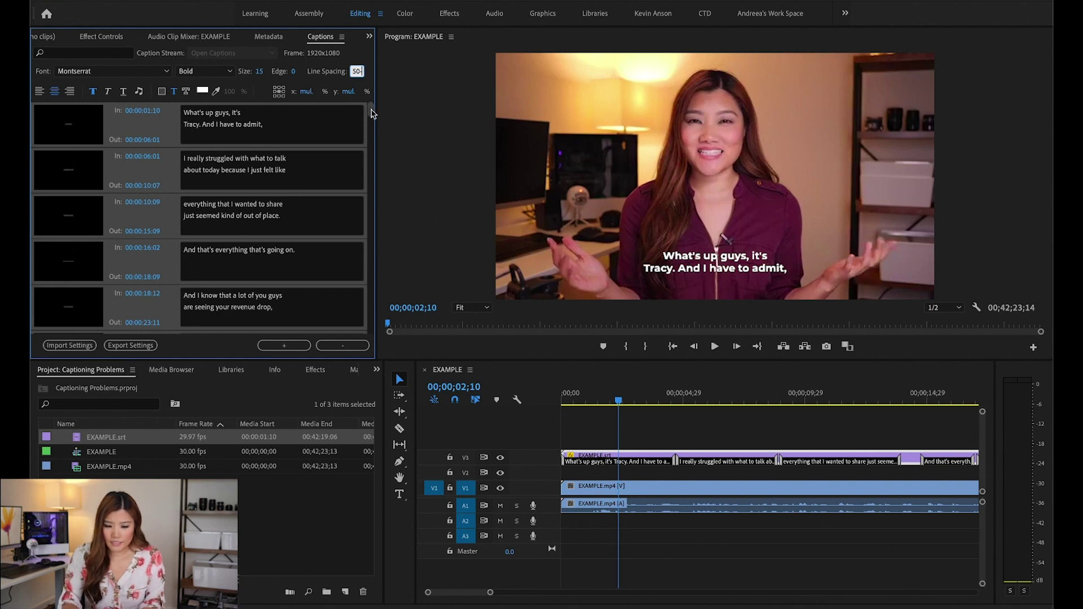
pyautogui.write('50')
pyautogui.press('Return')
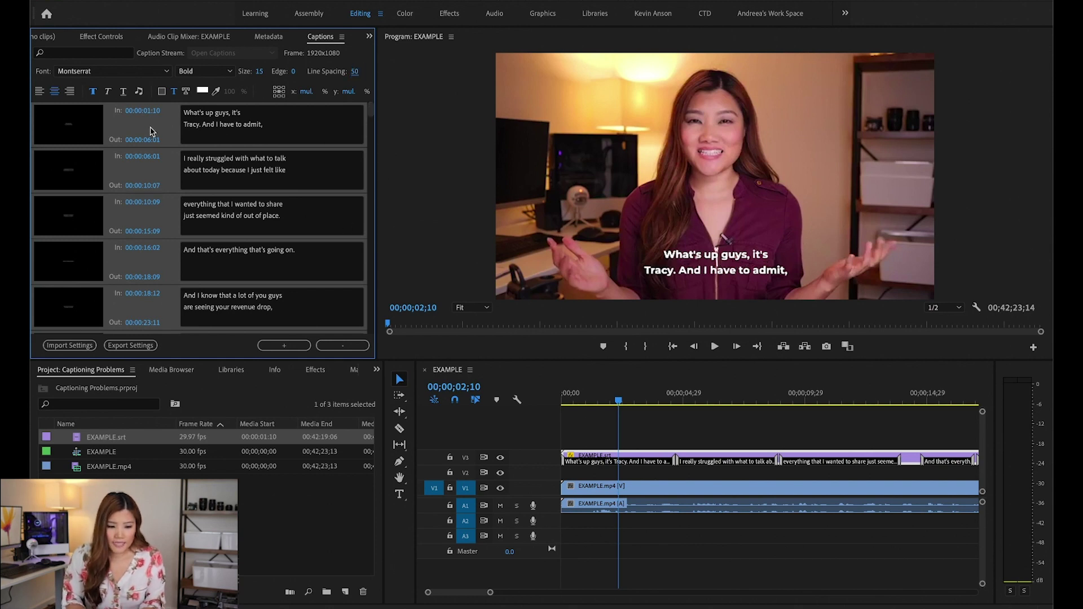
pyautogui.click(151, 132)
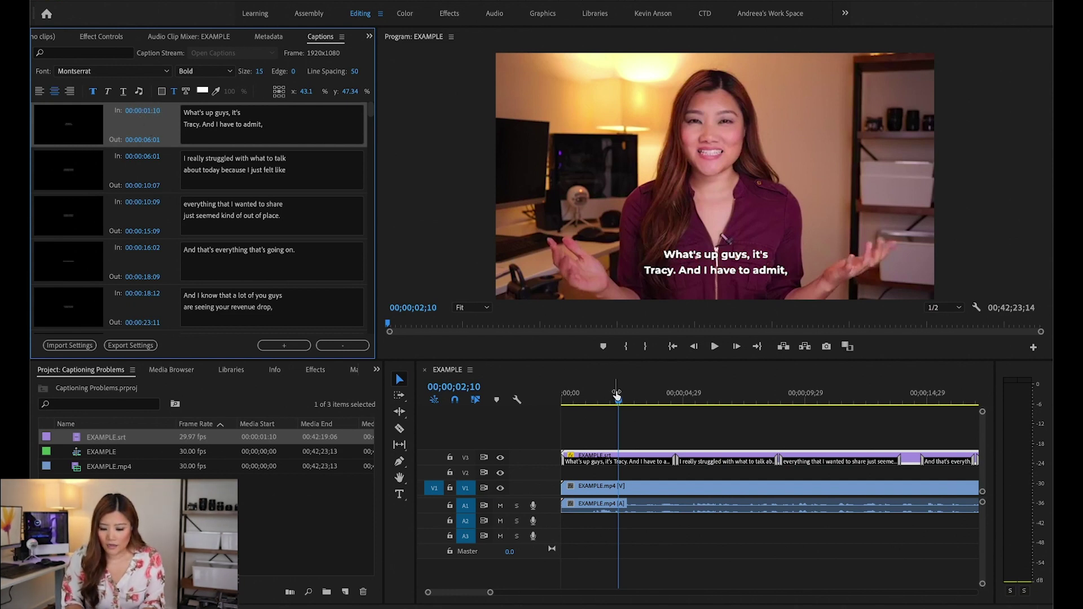
# Scrub to about 6 seconds and nudge the 'everything that I wanted to share' caption on V3.
pyautogui.moveTo(616, 395); pyautogui.dragTo(723, 399)
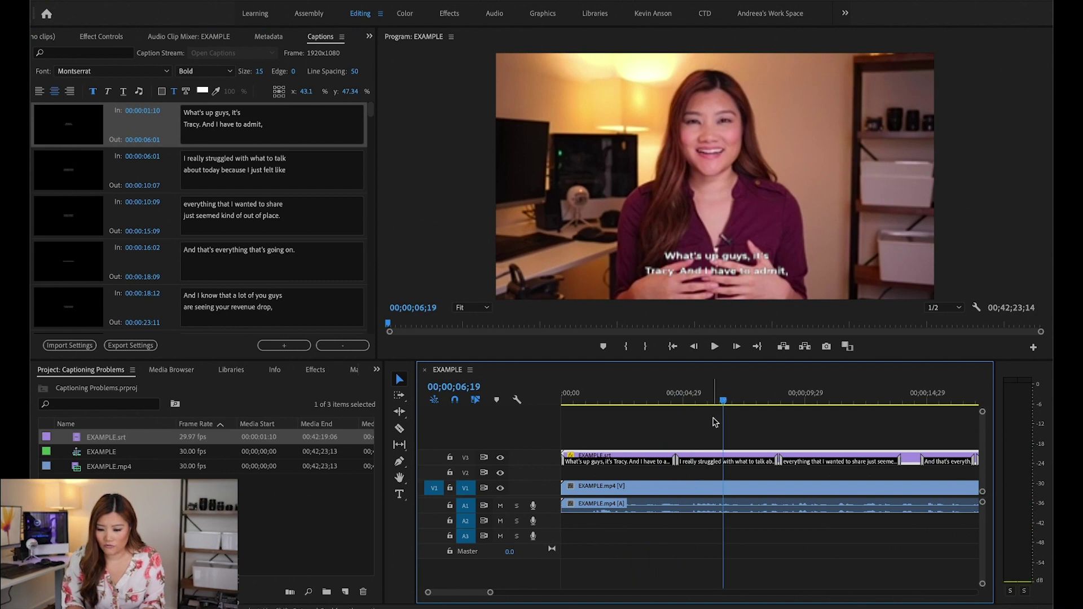
pyautogui.scroll(-2, 720, 420)
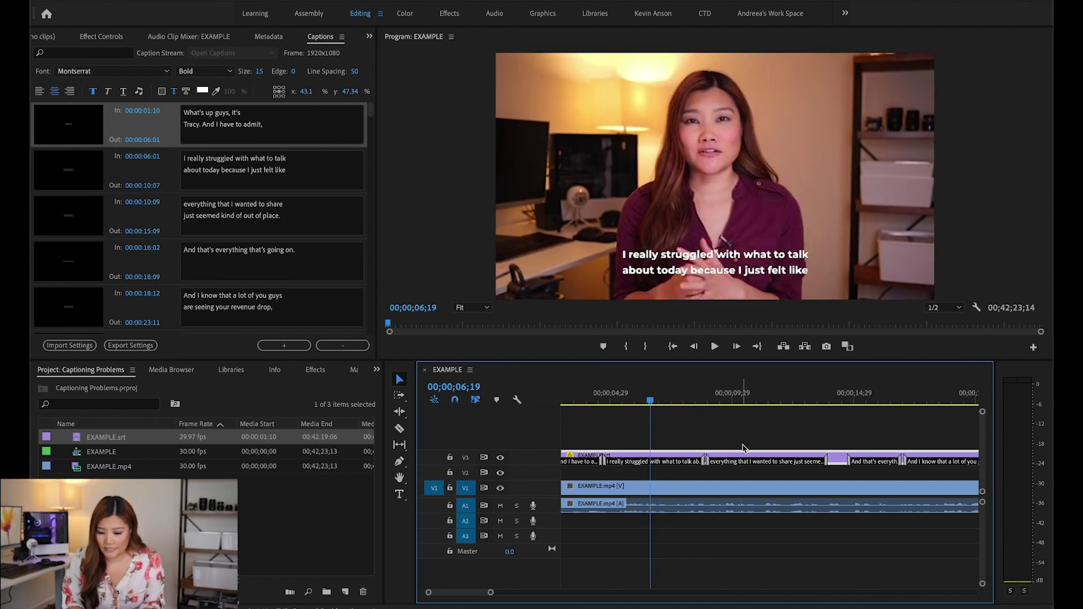
pyautogui.scroll(-1, 742, 448)
pyautogui.moveTo(707, 466); pyautogui.dragTo(711, 464)
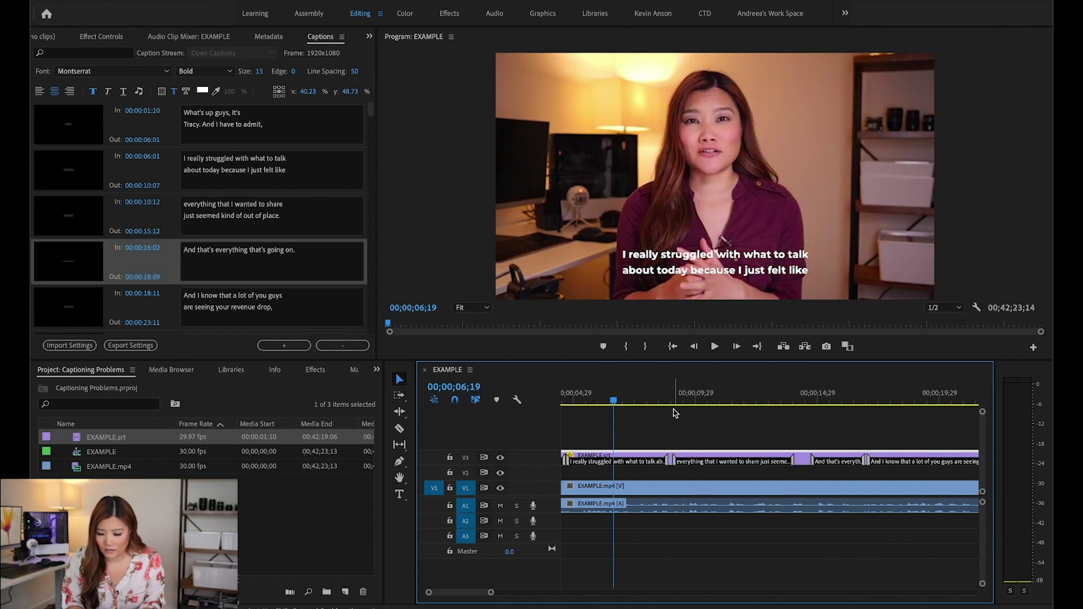
pyautogui.moveTo(673, 401); pyautogui.dragTo(683, 401)
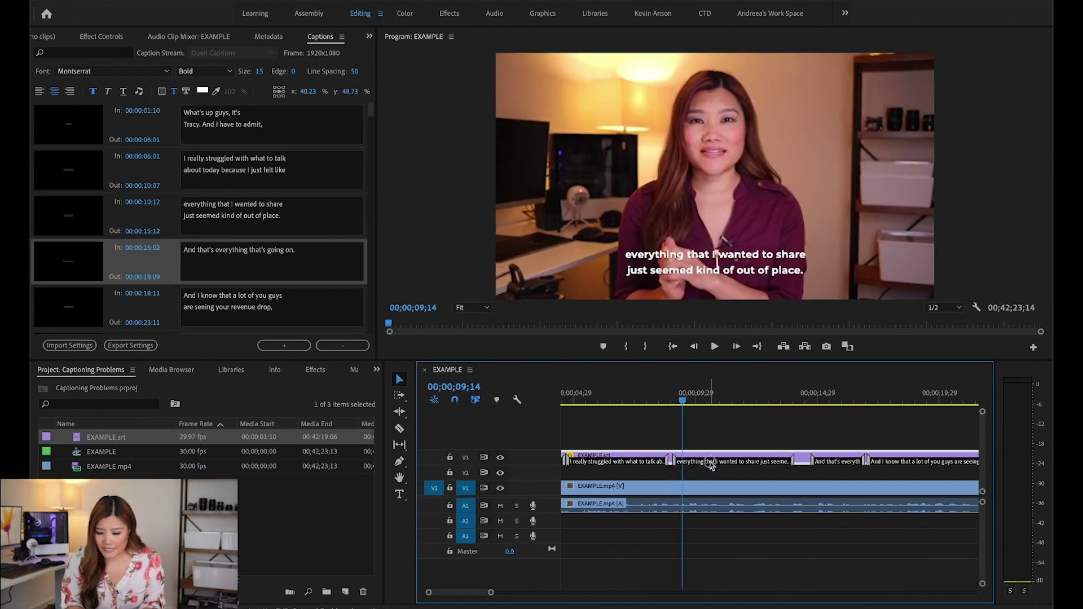
pyautogui.moveTo(711, 466)
pyautogui.mouseDown()
pyautogui.moveTo(737, 460)
pyautogui.moveTo(707, 461)
pyautogui.mouseUp()
pyautogui.scroll(-1, 707, 465)
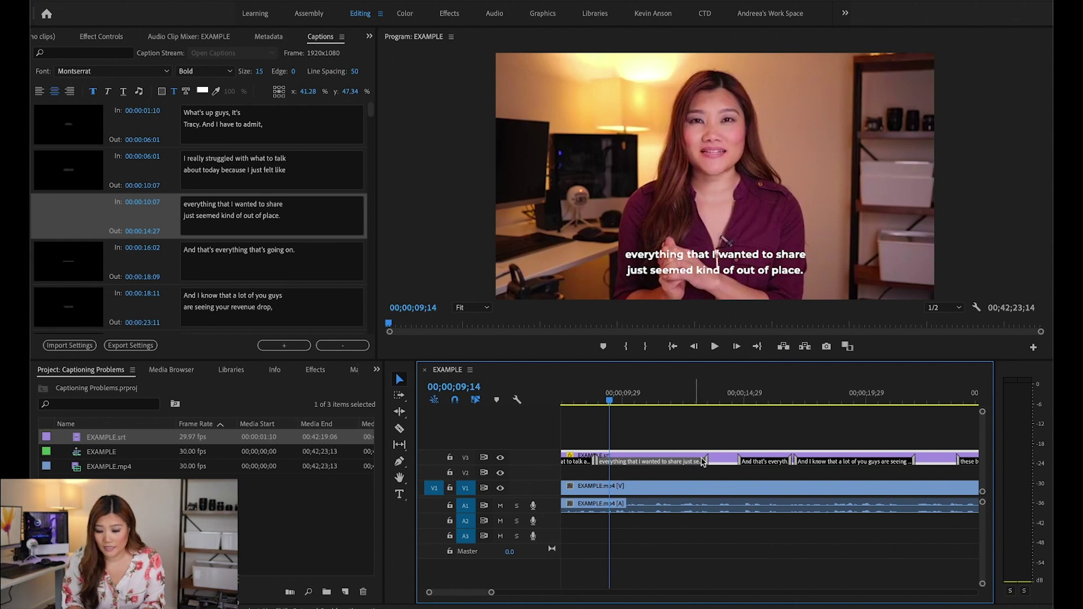
pyautogui.scroll(1, 691, 462)
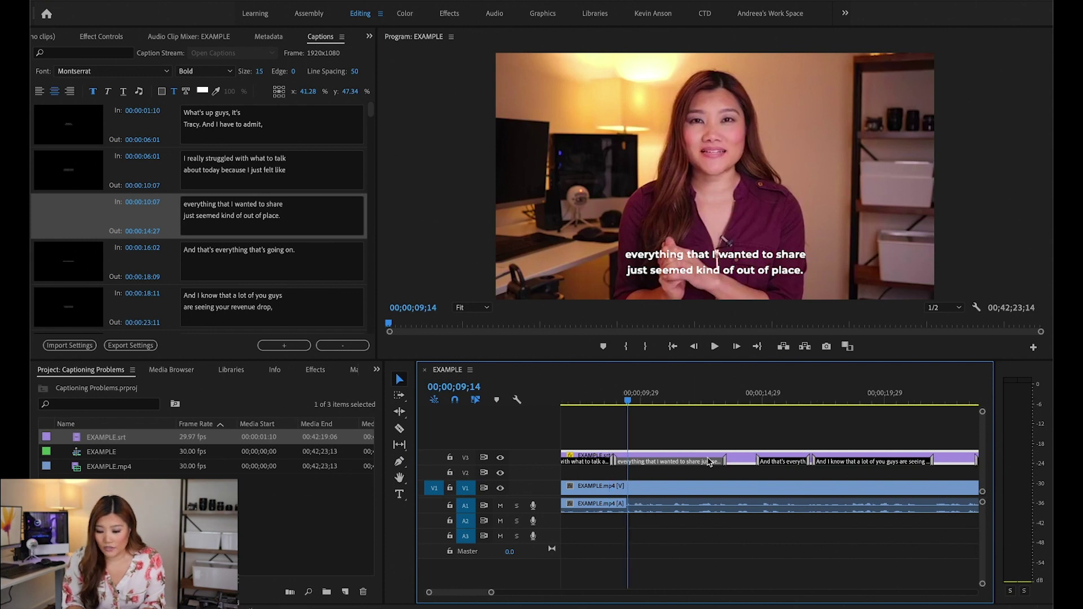
# Move the caption to start at 00:00:10:12 and trim its end to 00:00:15:02.
pyautogui.click(654, 463)
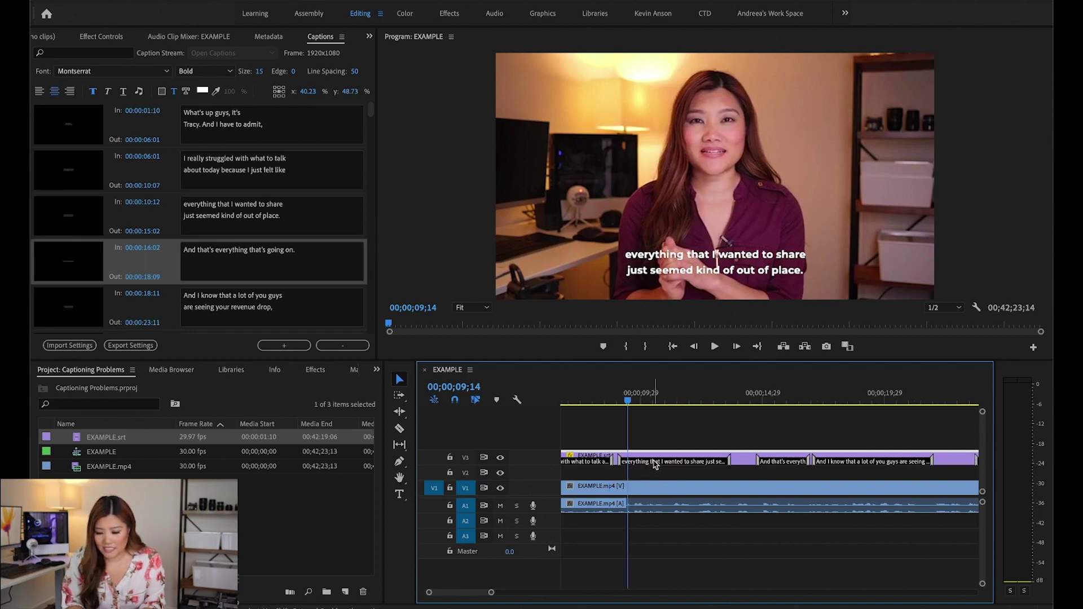
pyautogui.click(654, 462)
pyautogui.moveTo(678, 463); pyautogui.dragTo(620, 462)
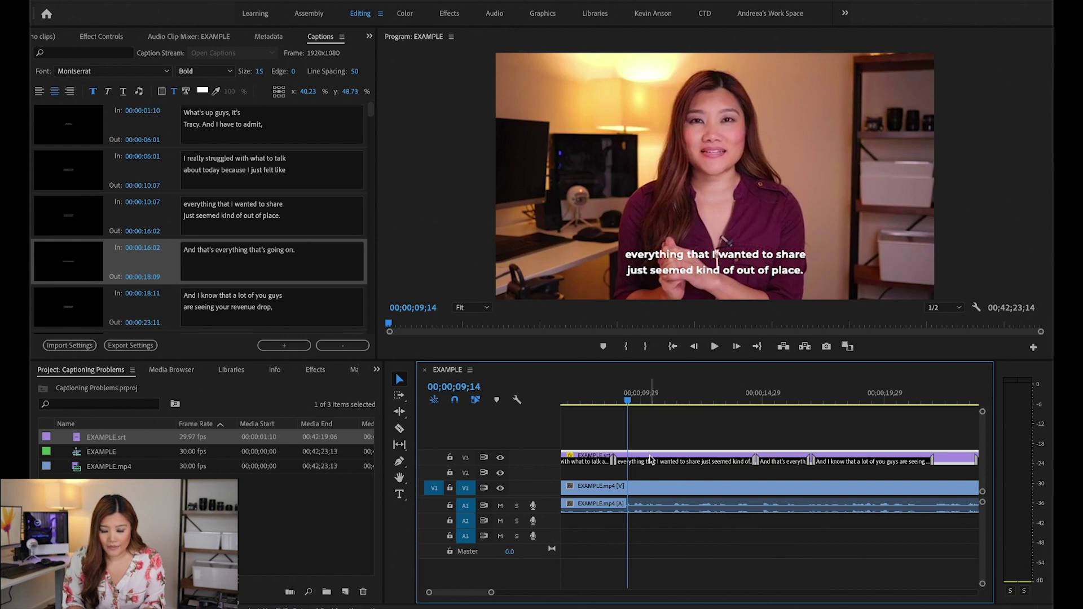
pyautogui.moveTo(650, 460); pyautogui.dragTo(654, 462)
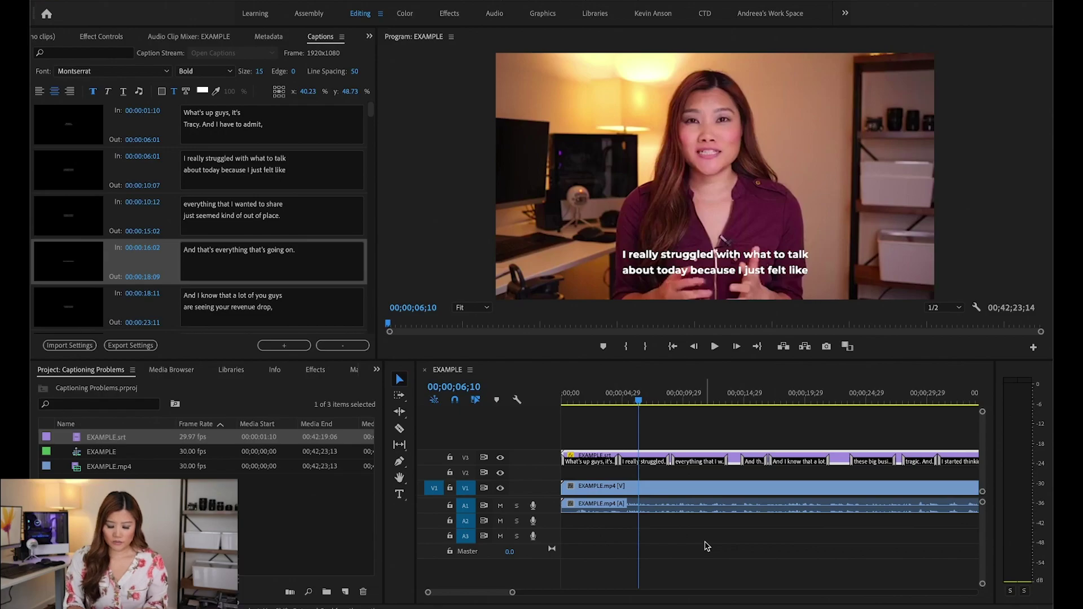
# In the export settings, set caption Export Options to Burn Captions Into Video.
pyautogui.press('super+m')
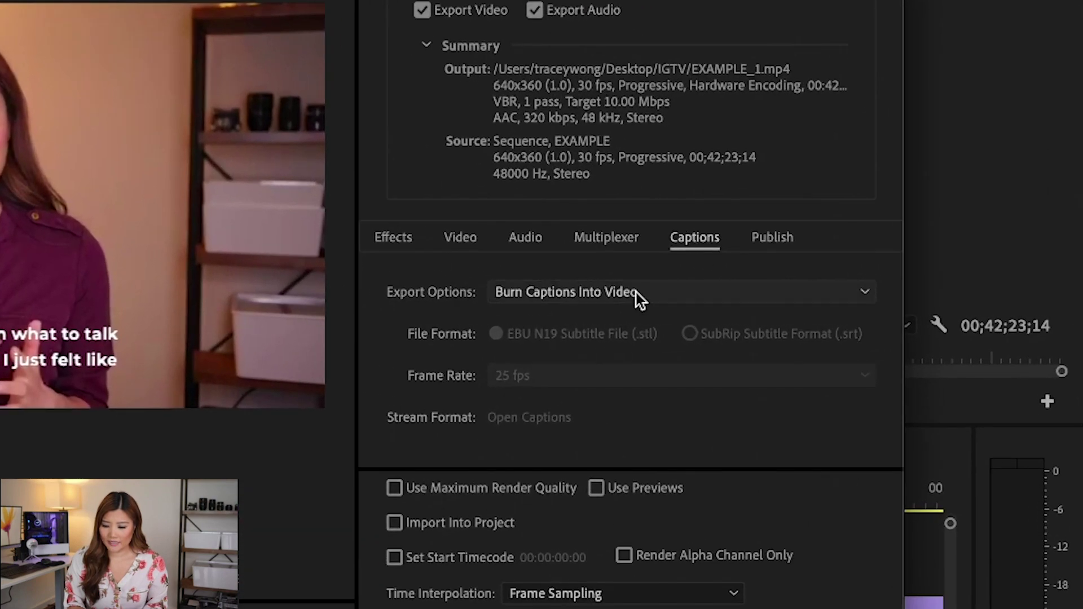
pyautogui.click(692, 295)
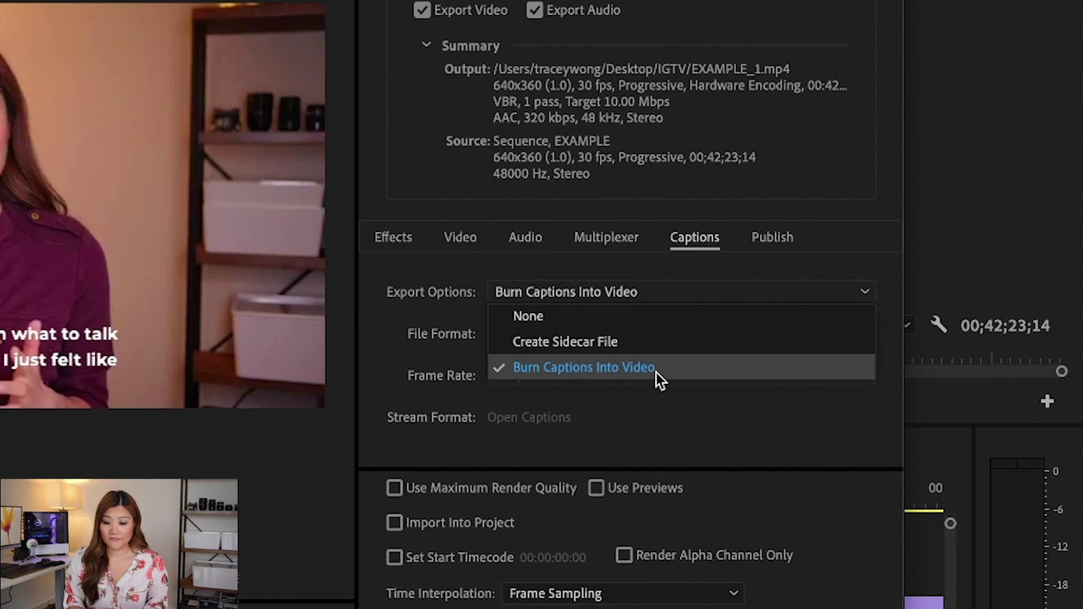
pyautogui.click(576, 320)
pyautogui.click(577, 293)
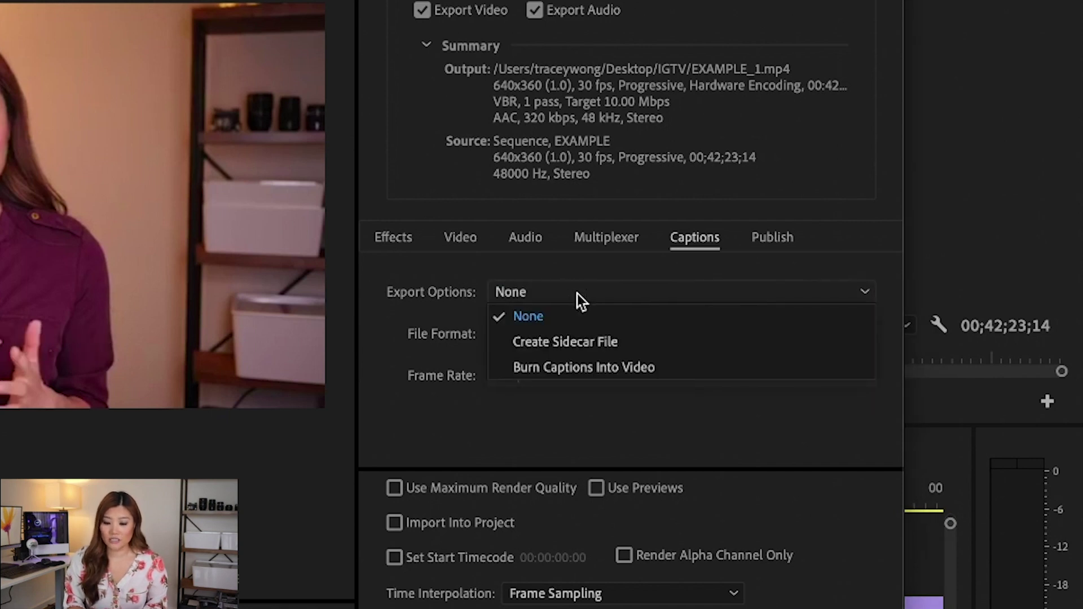
pyautogui.click(571, 376)
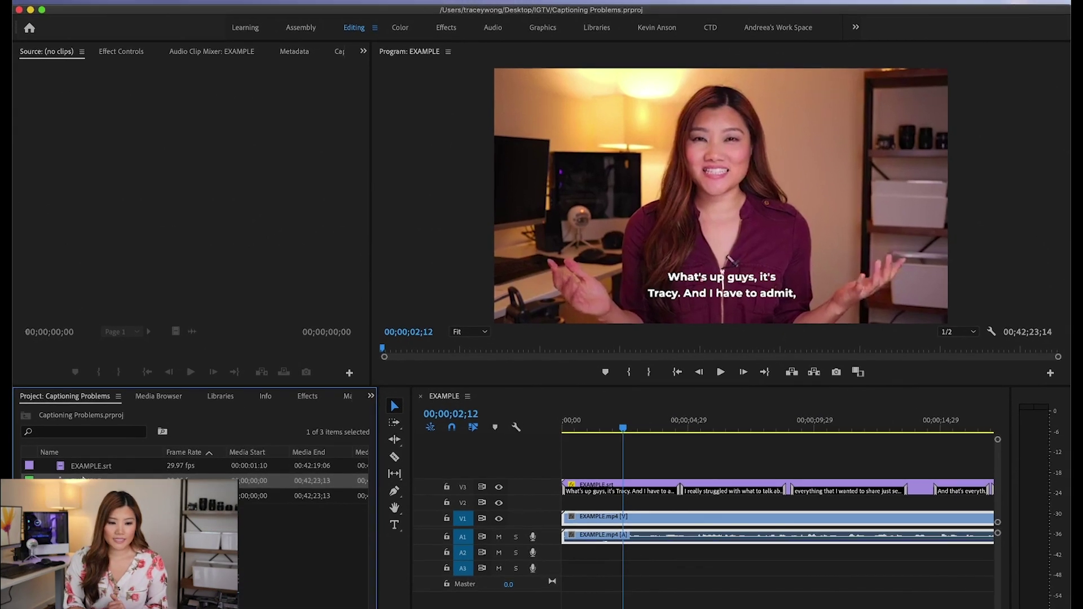
# Export captions in SubRip (.srt) format with SRT styling, saving EXAMPLE.srt on the Desktop.
pyautogui.click(111, 6)
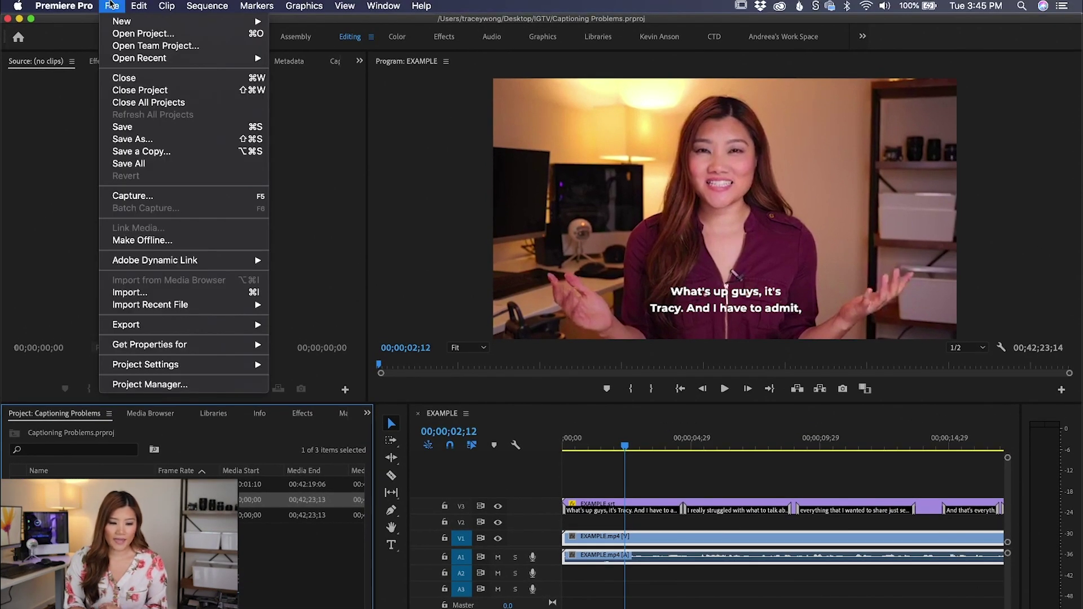
pyautogui.moveTo(138, 325)
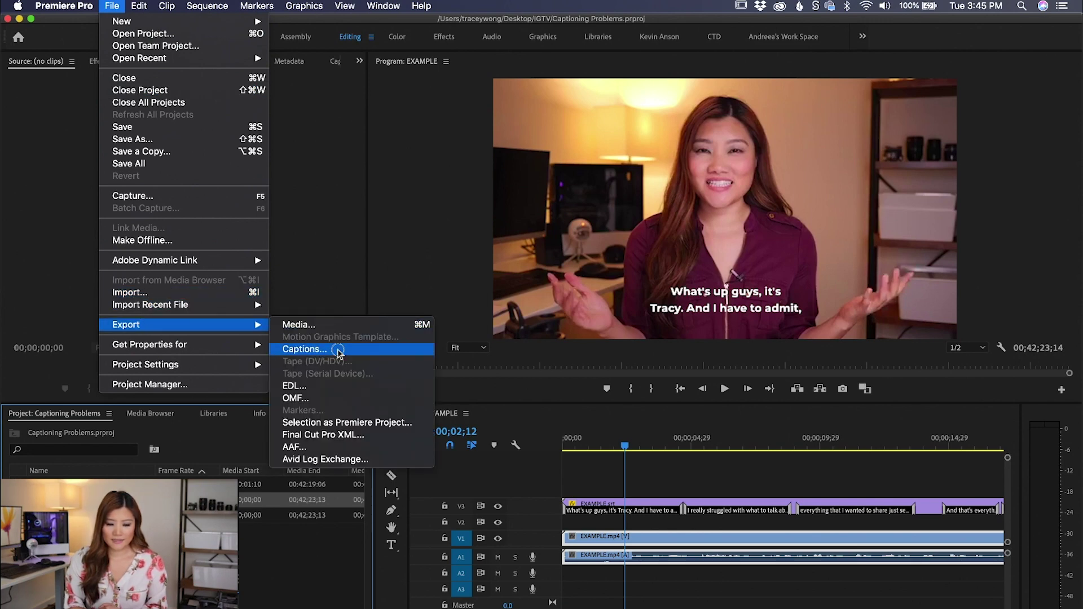
pyautogui.click(339, 350)
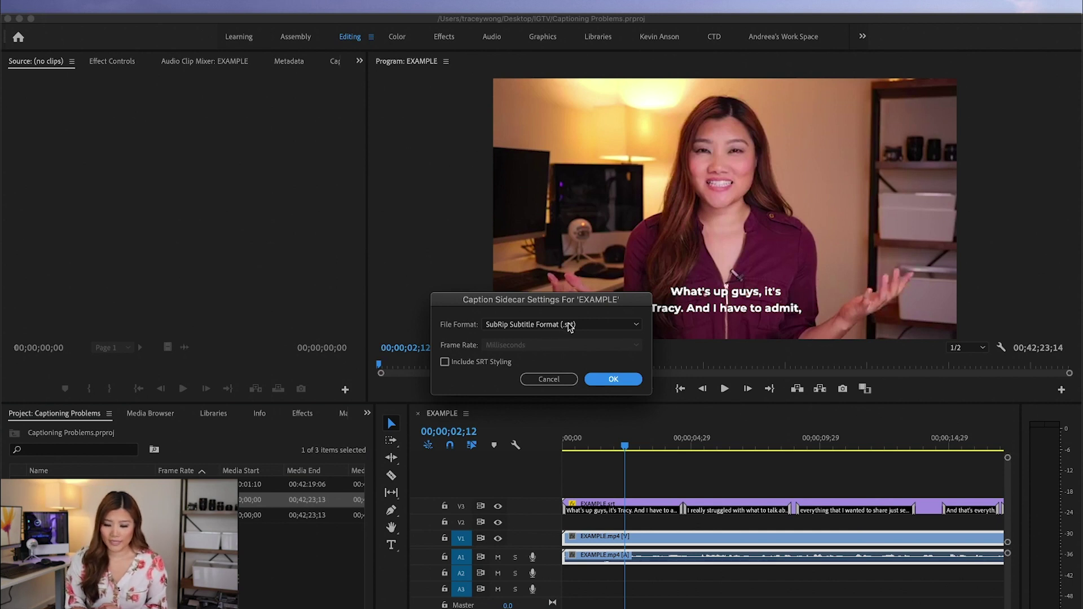
pyautogui.click(535, 323)
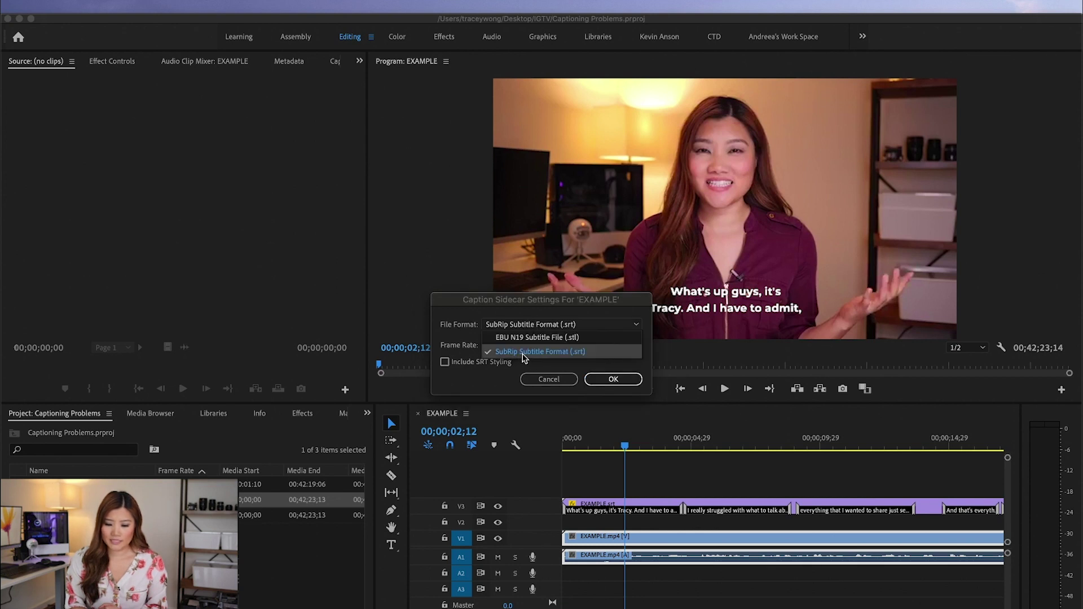
pyautogui.click(572, 354)
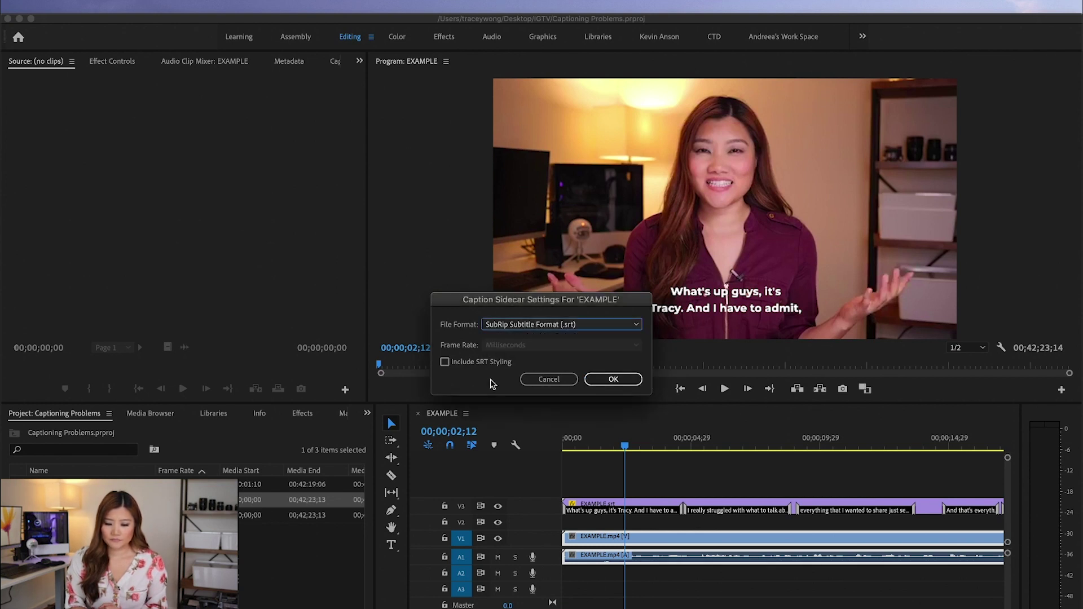
pyautogui.click(444, 363)
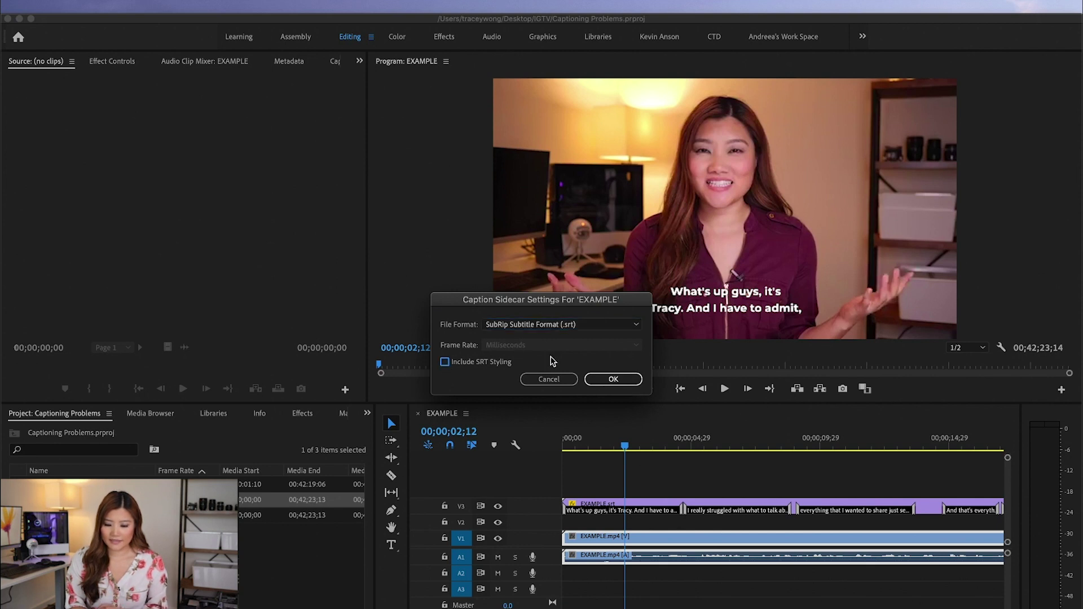
pyautogui.click(609, 379)
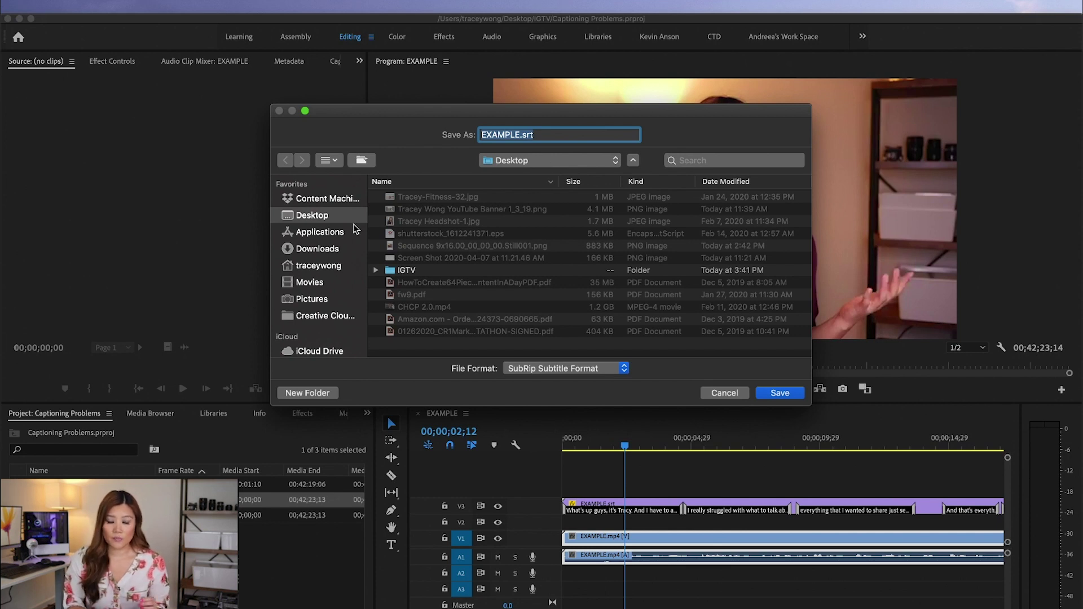
pyautogui.click(768, 394)
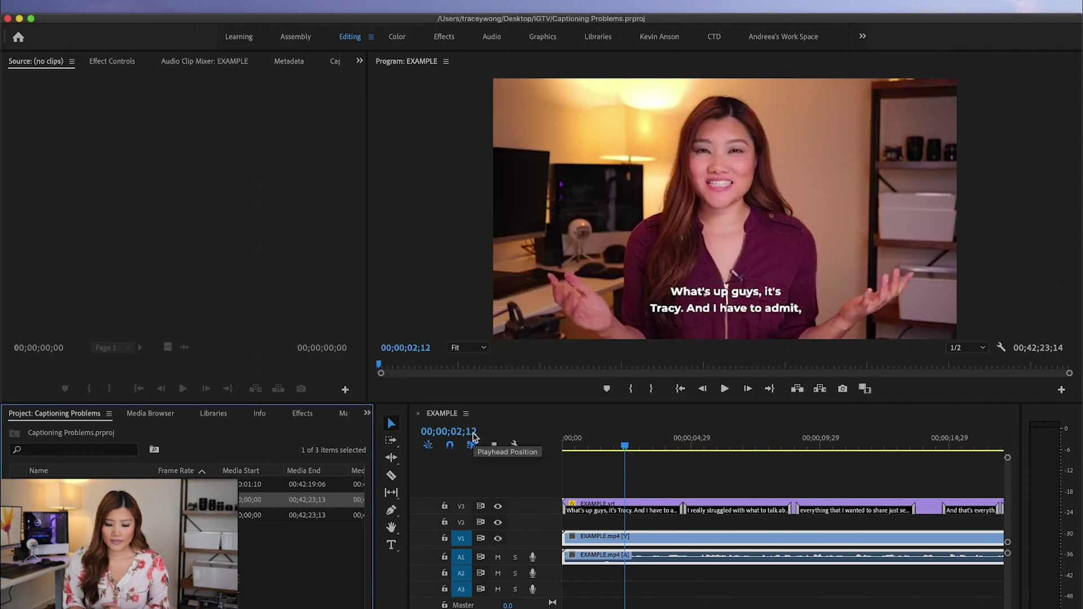